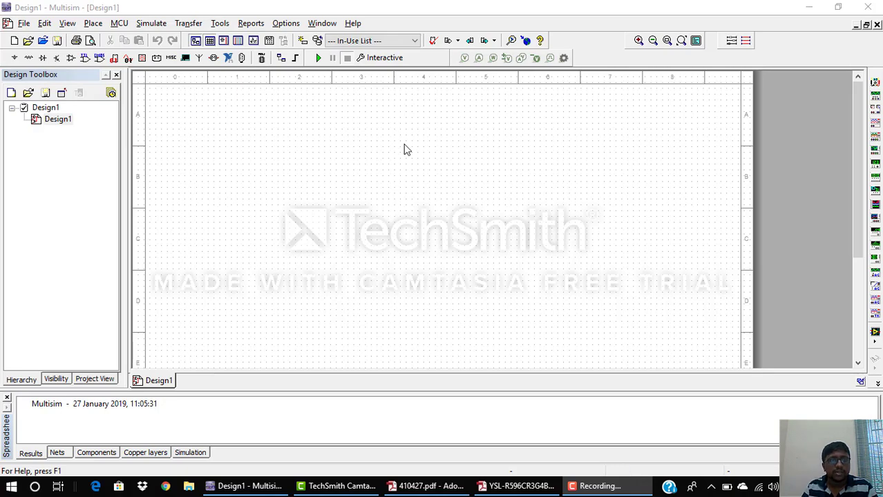
# - Place a BC547BP transistor from the Transistors group in the middle of the schematic
pyautogui.click(94, 25)
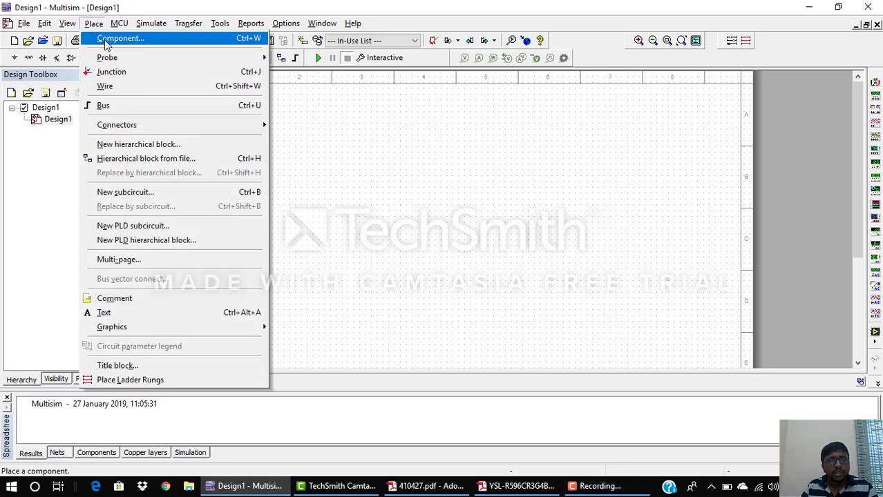
pyautogui.click(105, 40)
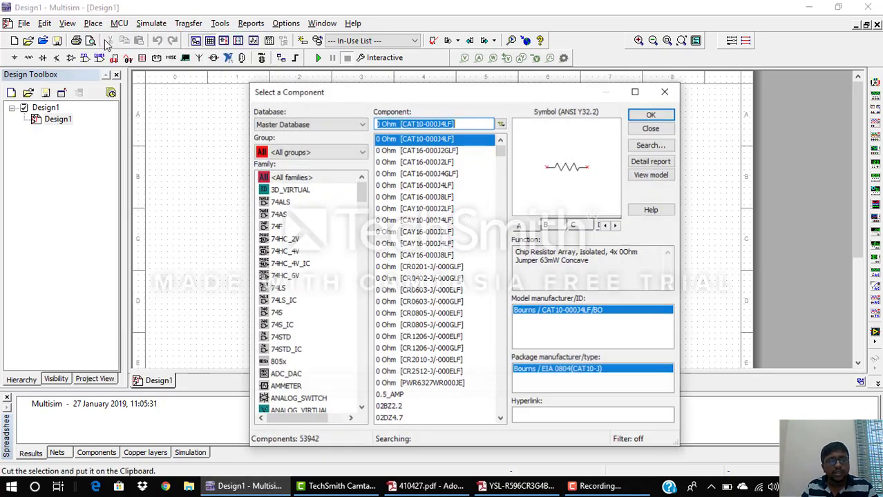
pyautogui.click(300, 152)
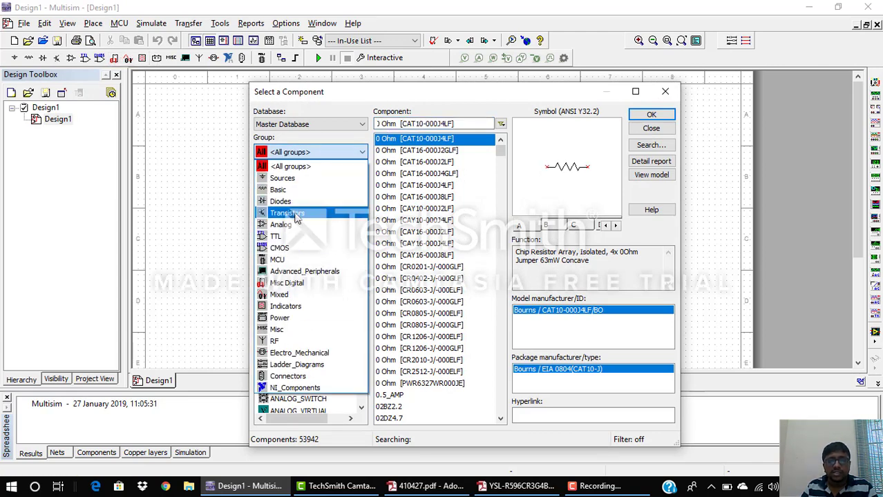
pyautogui.click(295, 215)
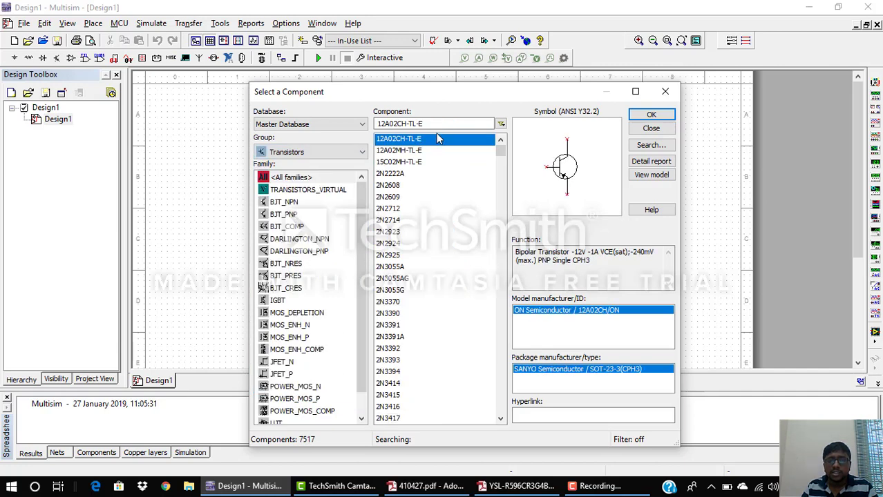
pyautogui.doubleClick(437, 125)
pyautogui.moveTo(436, 125); pyautogui.dragTo(369, 120)
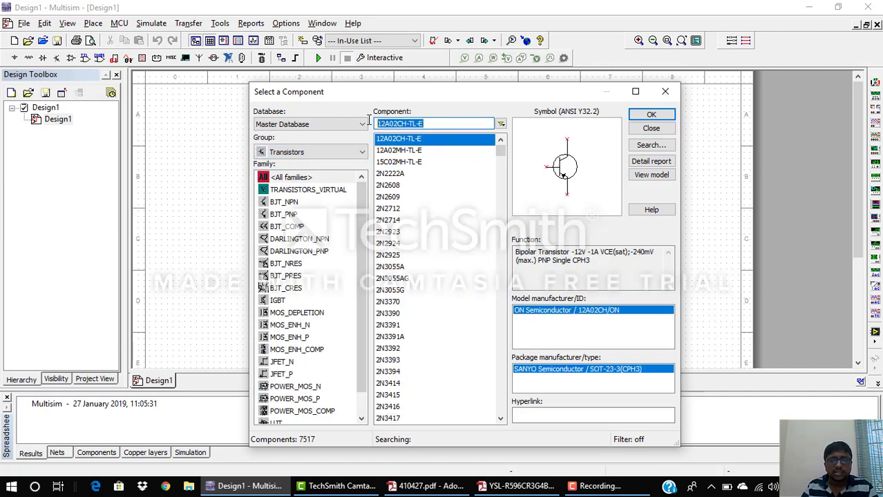
pyautogui.write('bc547')
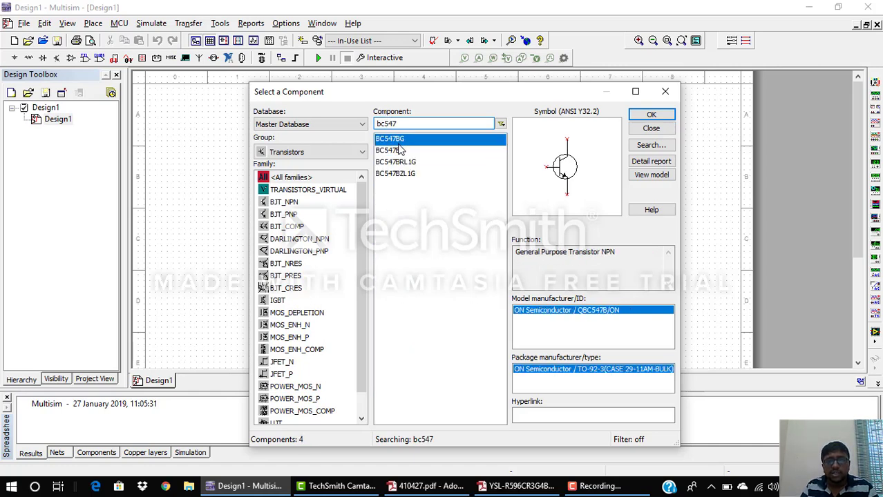
pyautogui.click(399, 152)
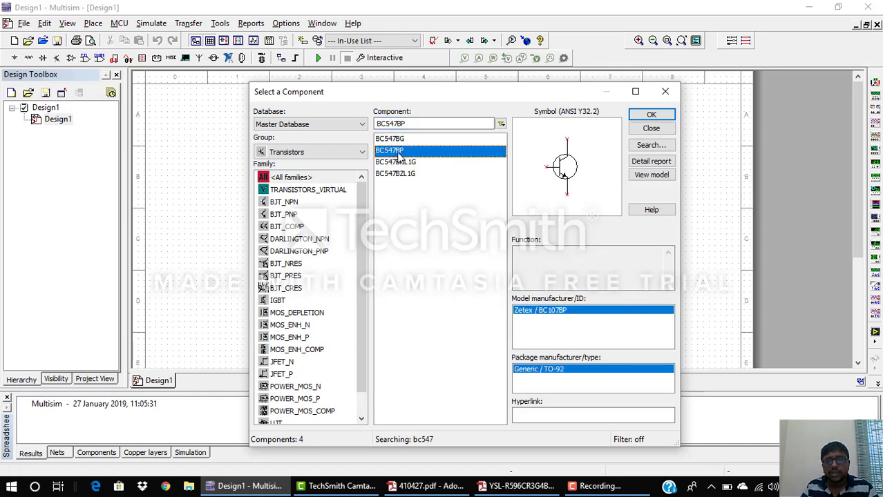
pyautogui.click(652, 114)
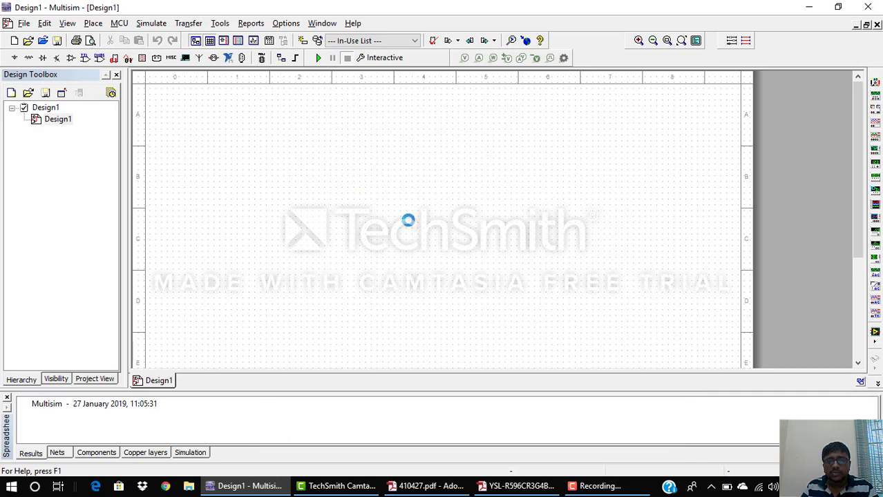
pyautogui.click(480, 233)
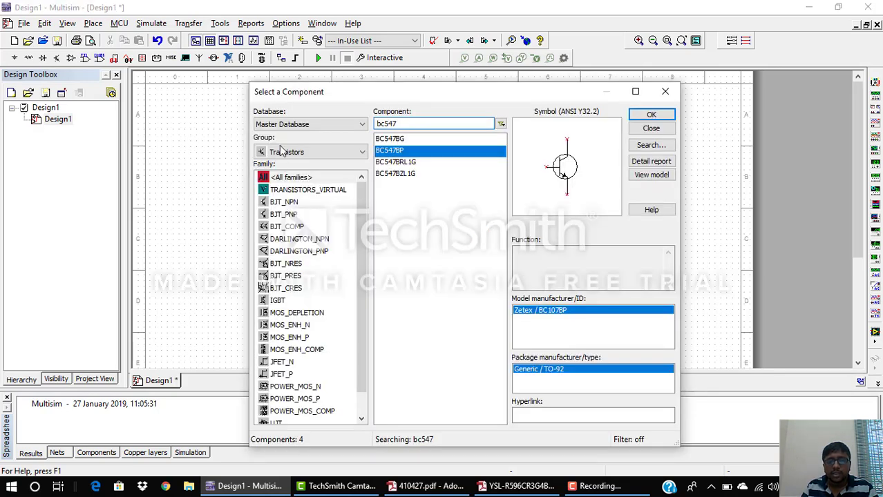
# - Place two 1 kΩ resistors from the Basic group: one rotated vertical above the transistor, one horizontal to the left of its base
pyautogui.click(284, 153)
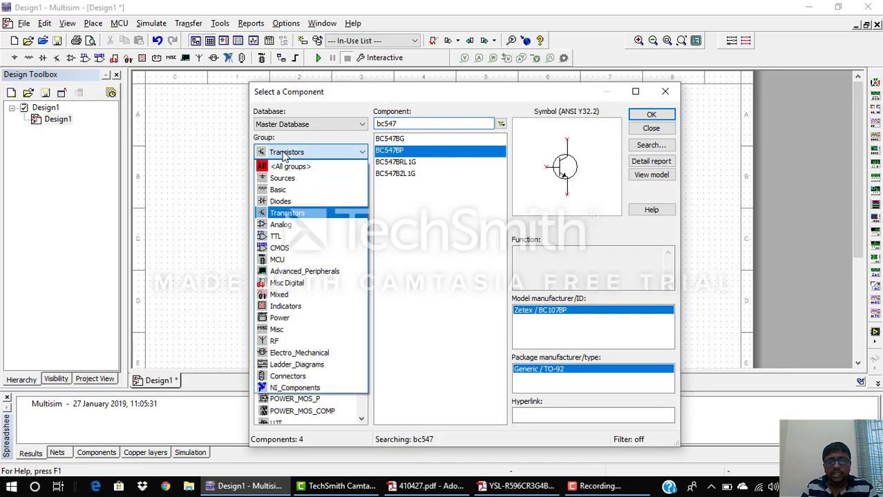
pyautogui.click(279, 195)
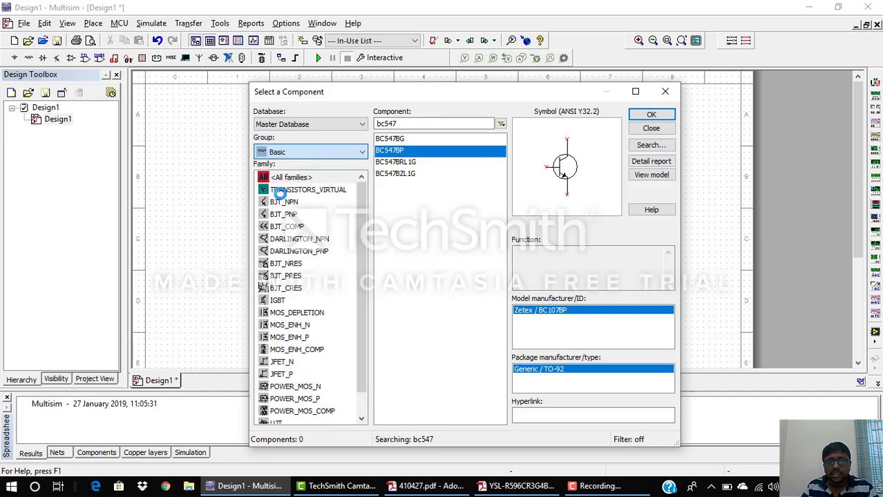
pyautogui.click(294, 154)
pyautogui.click(291, 192)
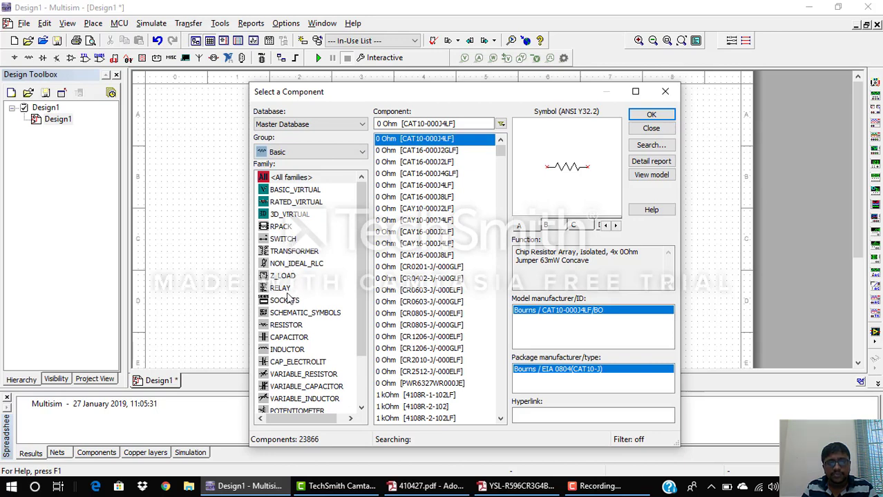
pyautogui.click(287, 327)
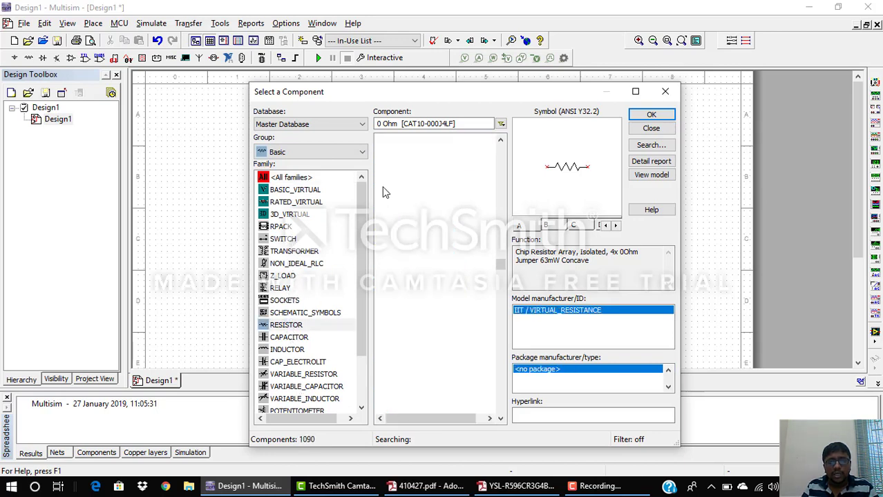
pyautogui.click(648, 118)
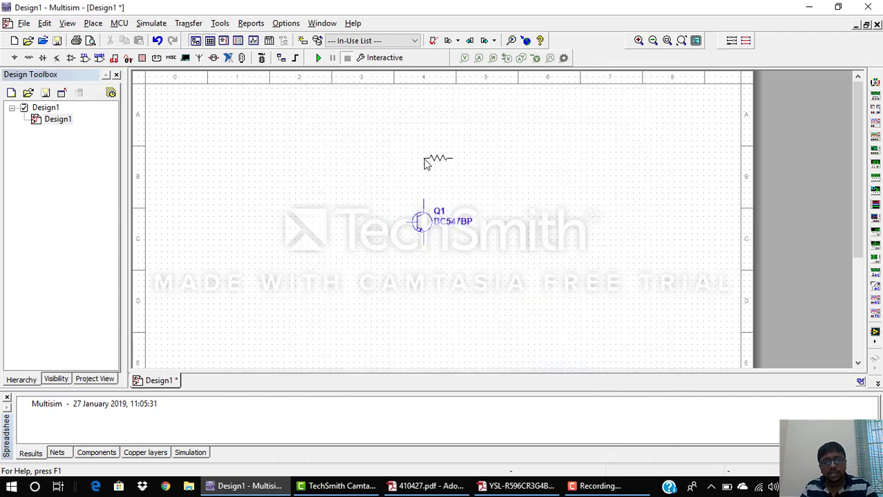
pyautogui.hotkey('ctrl', 'r')
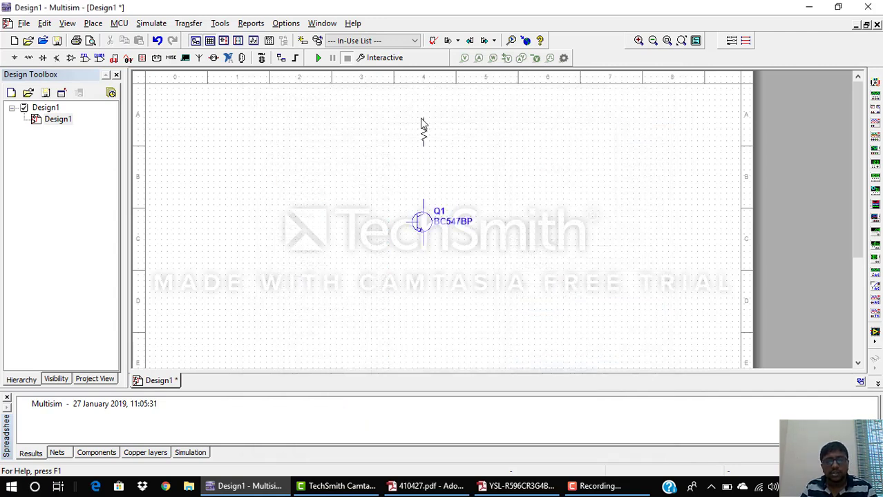
pyautogui.click(426, 111)
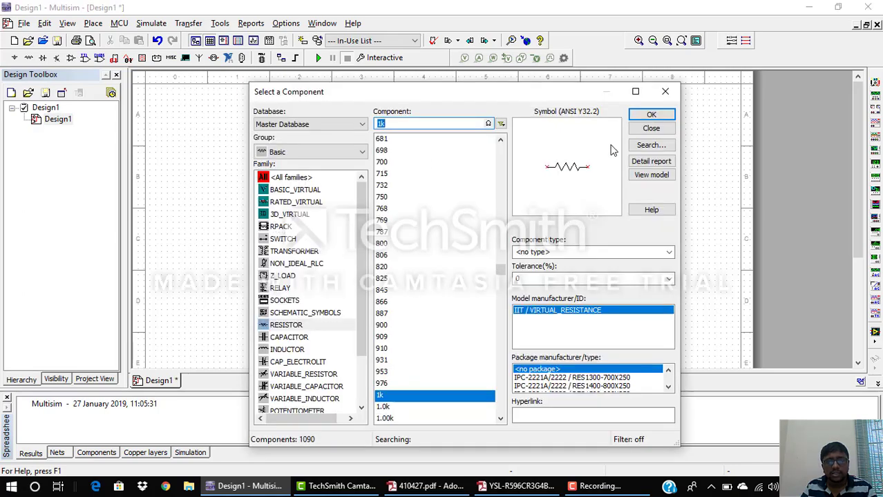
pyautogui.click(651, 114)
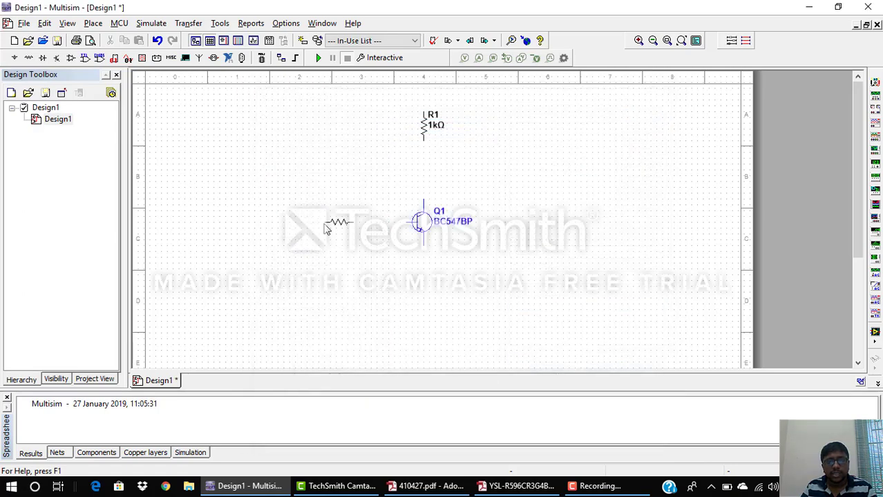
pyautogui.click(331, 222)
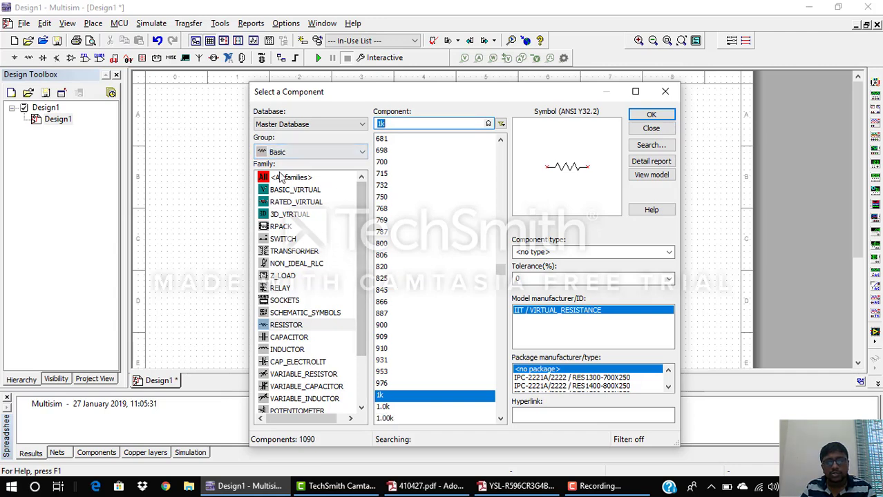
# - Place a DC_POWER source from the POWER_SOURCES family to the left of the horizontal resistor
pyautogui.click(286, 154)
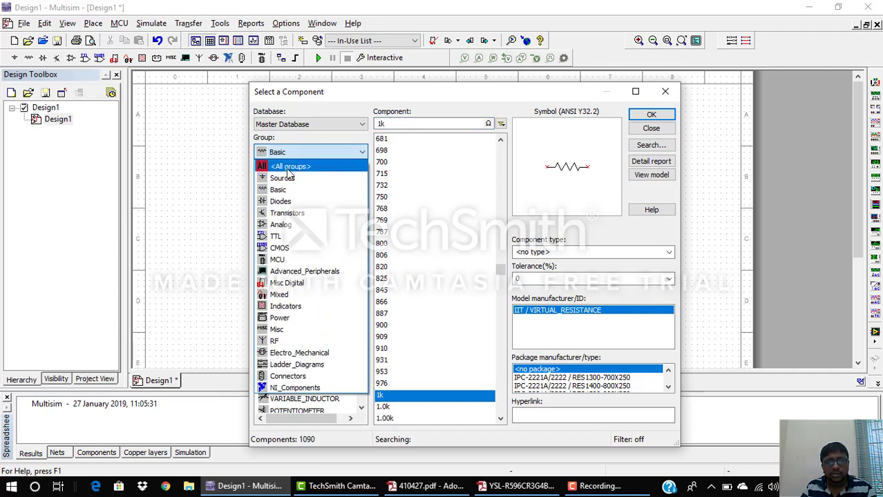
pyautogui.click(288, 172)
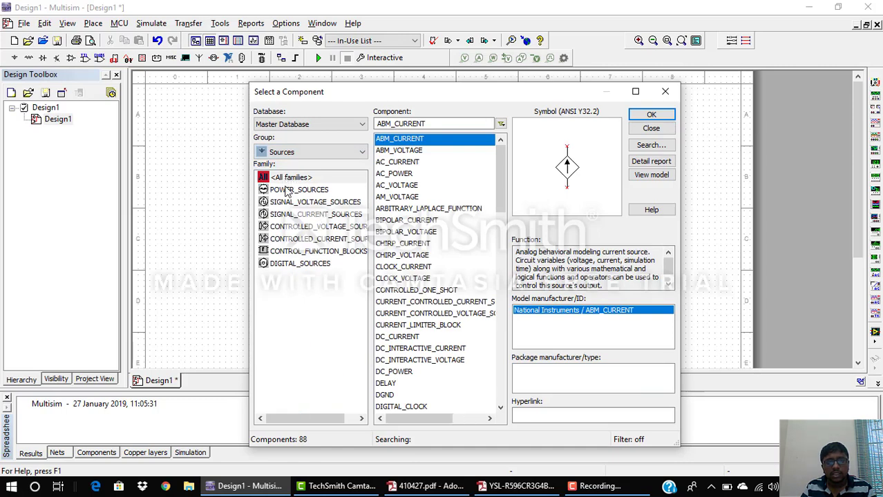
pyautogui.click(289, 190)
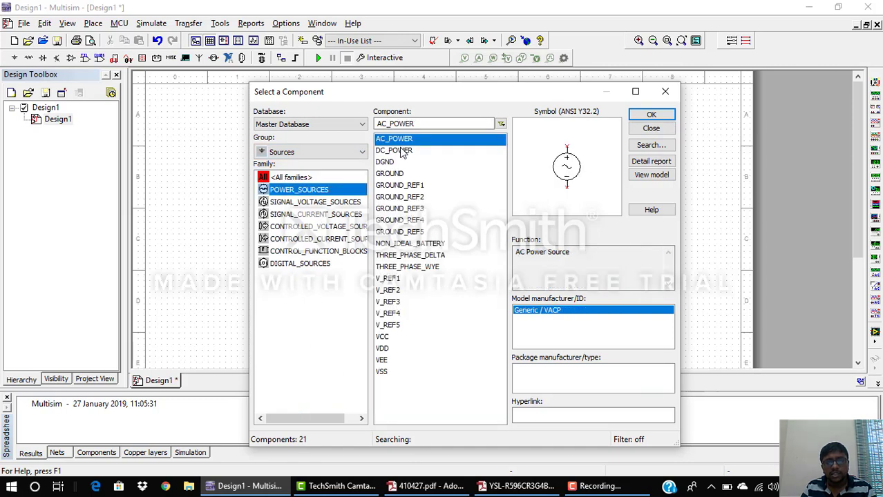
pyautogui.click(394, 149)
pyautogui.click(651, 114)
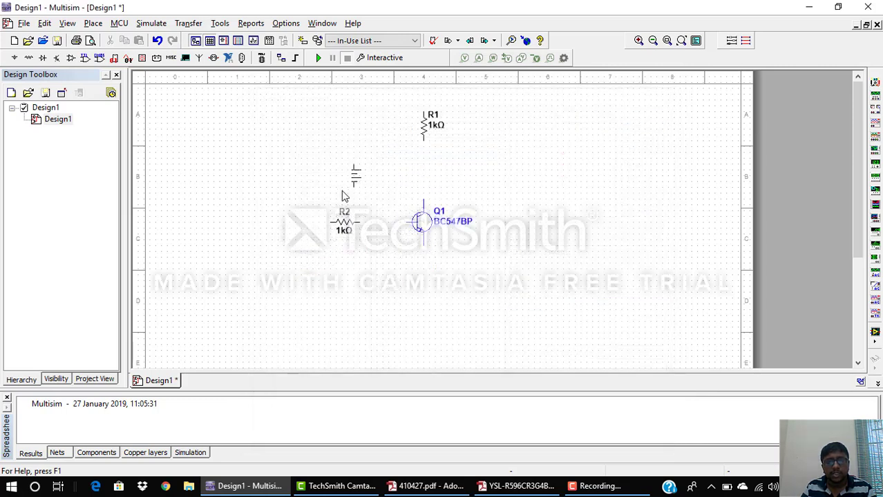
pyautogui.click(282, 256)
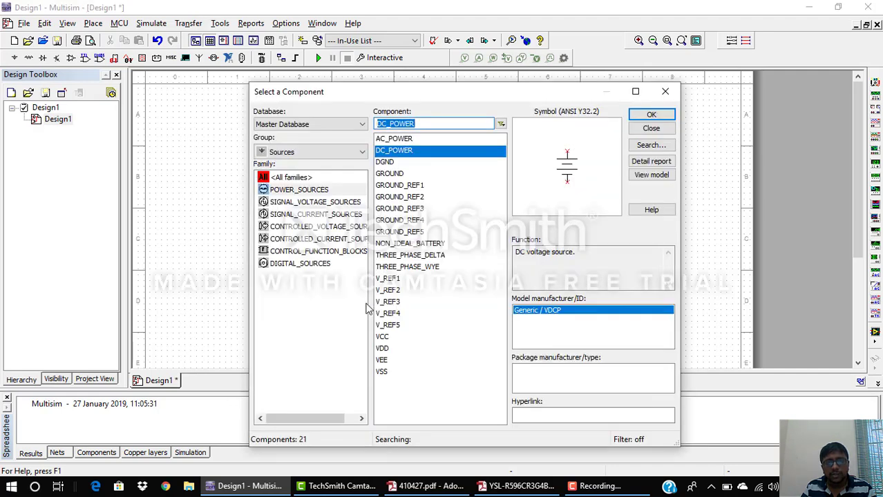
# - Place a VCC supply symbol directly above the vertical resistor
pyautogui.click(382, 336)
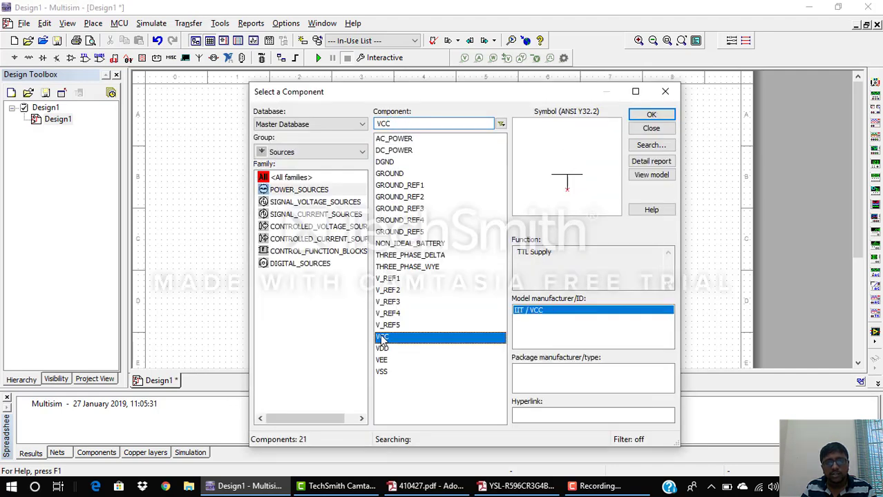
pyautogui.click(651, 116)
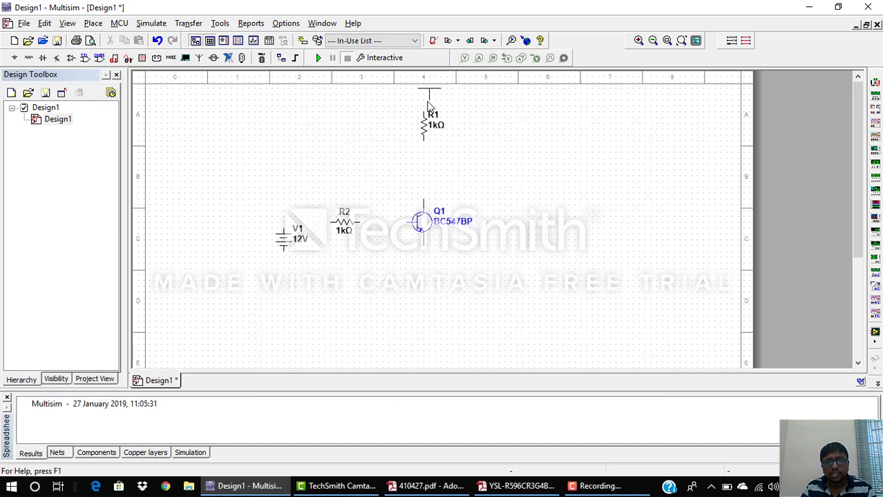
pyautogui.click(428, 103)
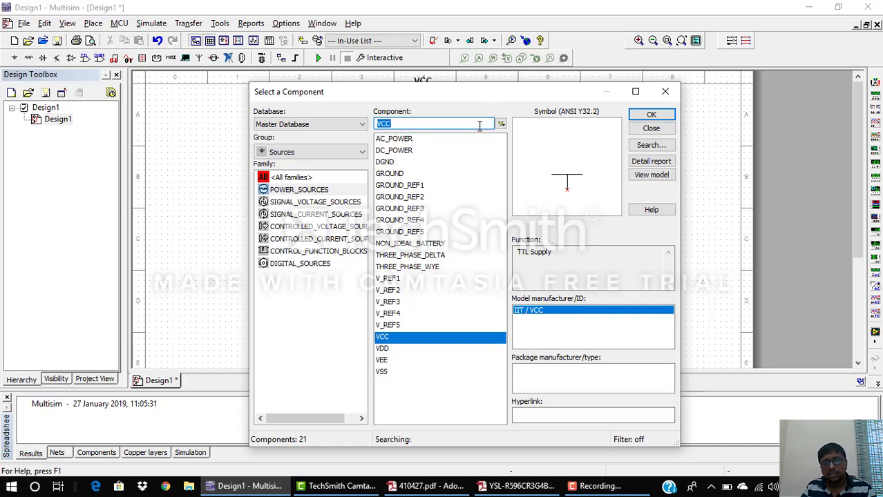
# - Place an LED_red from the LED family of the Diodes group between the vertical resistor and the transistor's collector
pyautogui.click(328, 155)
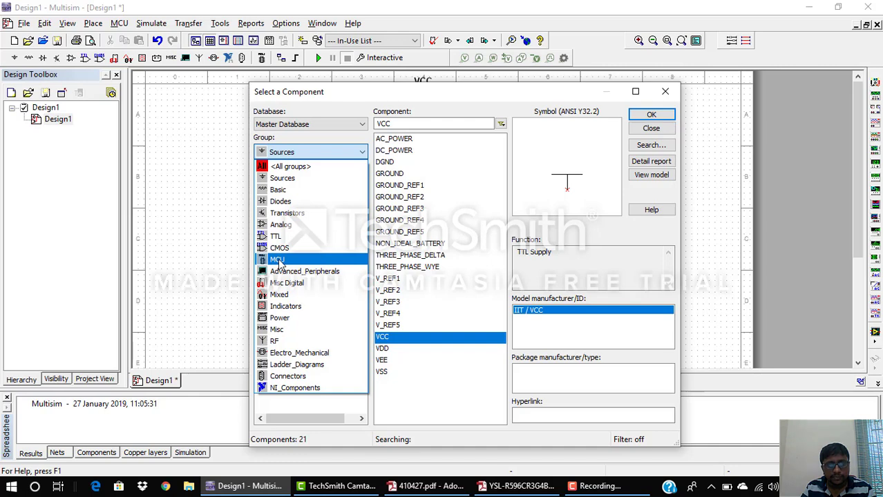
pyautogui.click(281, 202)
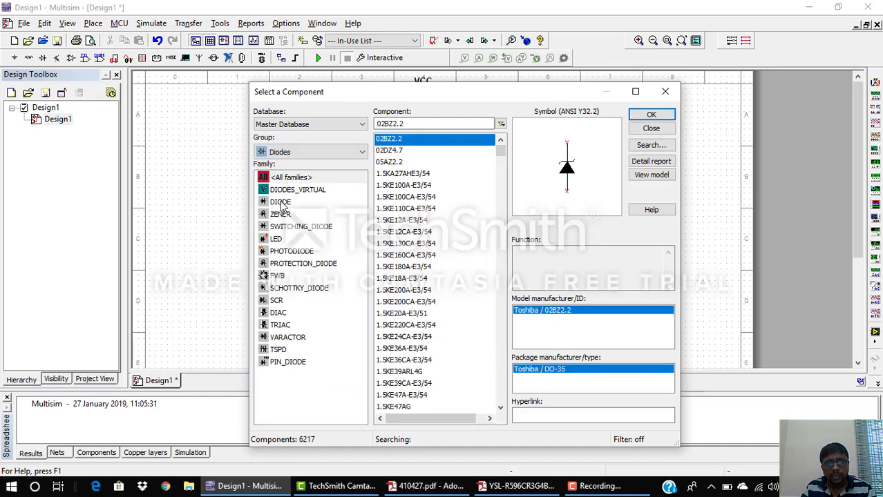
pyautogui.click(278, 239)
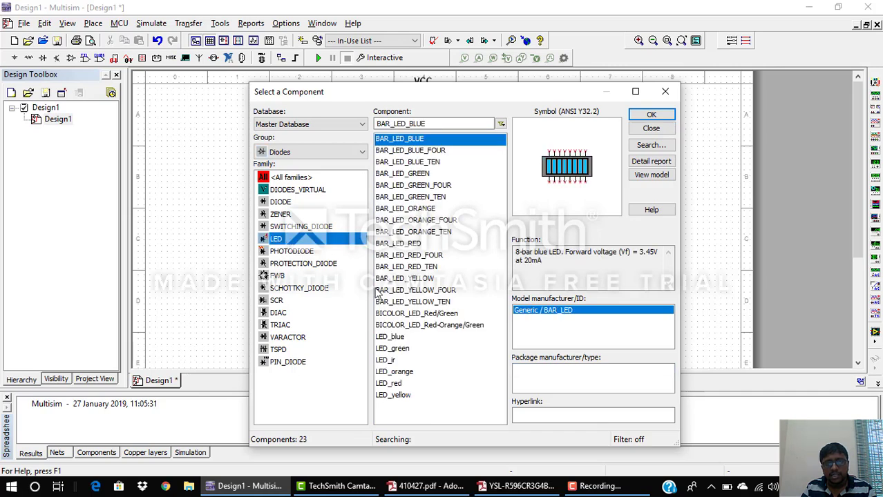
pyautogui.click(398, 385)
pyautogui.click(651, 115)
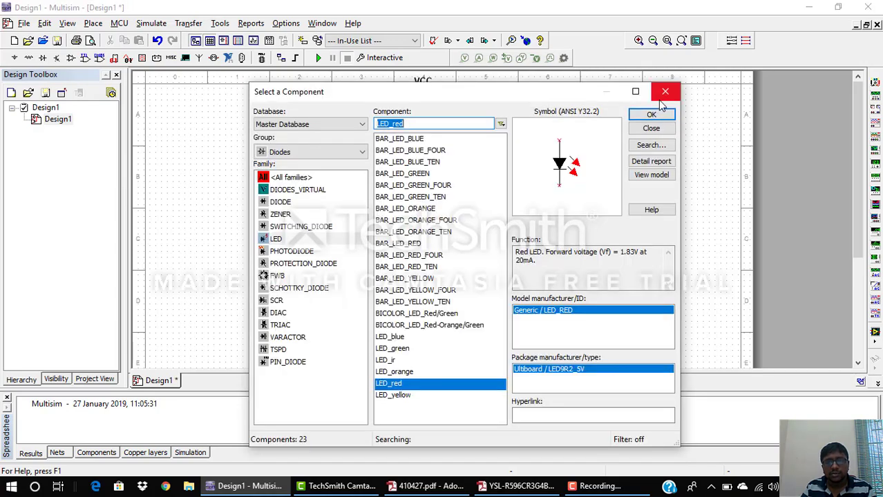
# - Place a GROUND symbol from the power sources below the transistor's emitter and finish placing components
pyautogui.click(325, 152)
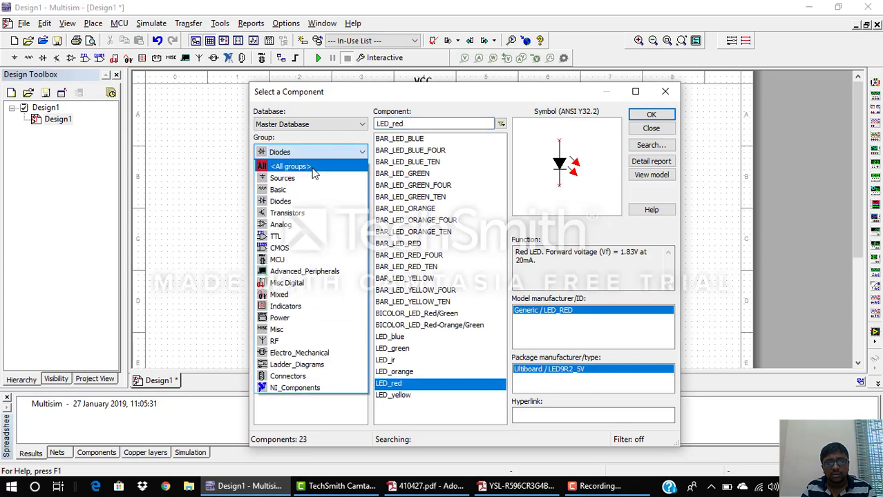
pyautogui.click(312, 179)
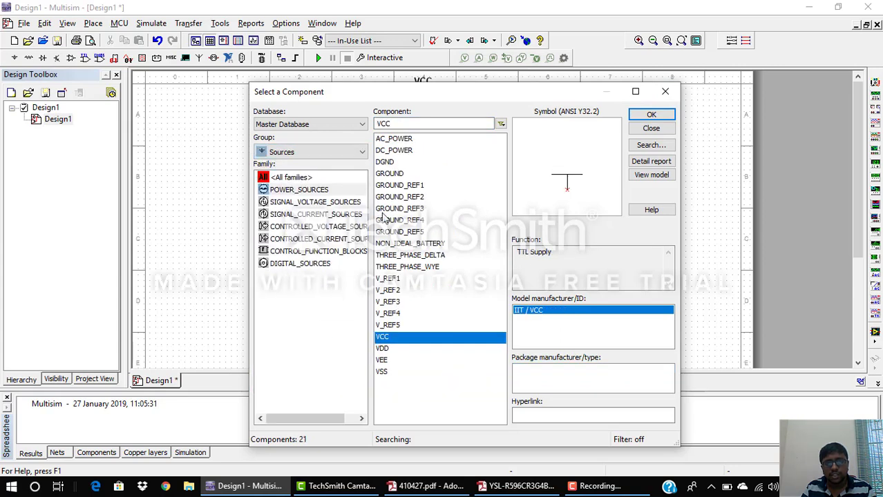
pyautogui.click(389, 174)
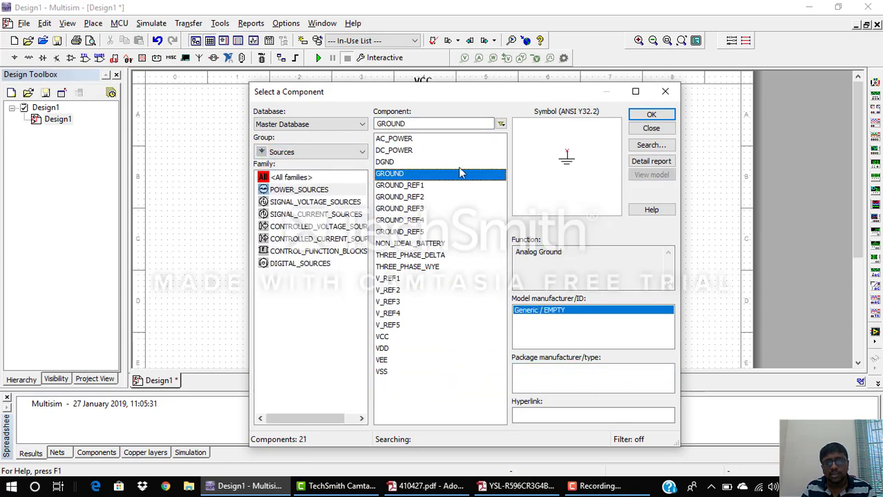
pyautogui.click(650, 115)
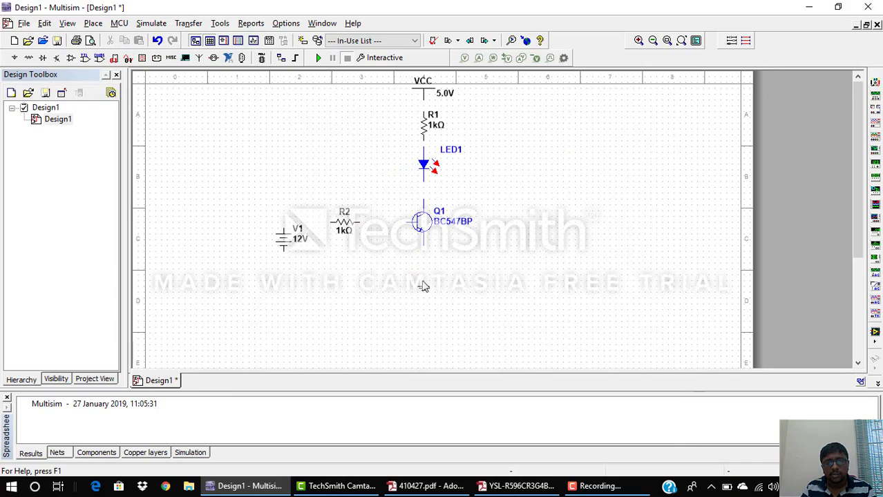
pyautogui.click(423, 286)
pyautogui.click(664, 93)
# - Wire the DC source's positive terminal through the horizontal resistor to the transistor's base
pyautogui.click(332, 223)
pyautogui.click(407, 225)
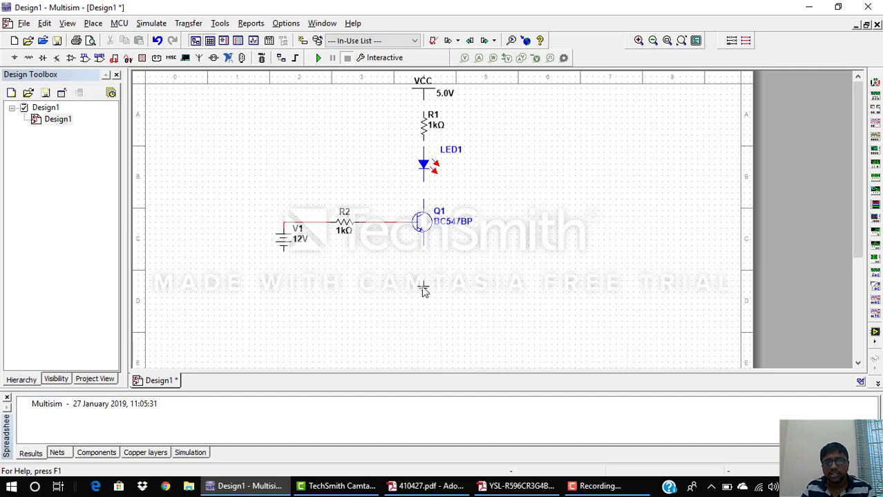
# - Wire the transistor's emitter to the ground symbol and join the DC source's negative terminal to that ground wire
pyautogui.click(422, 245)
pyautogui.click(283, 253)
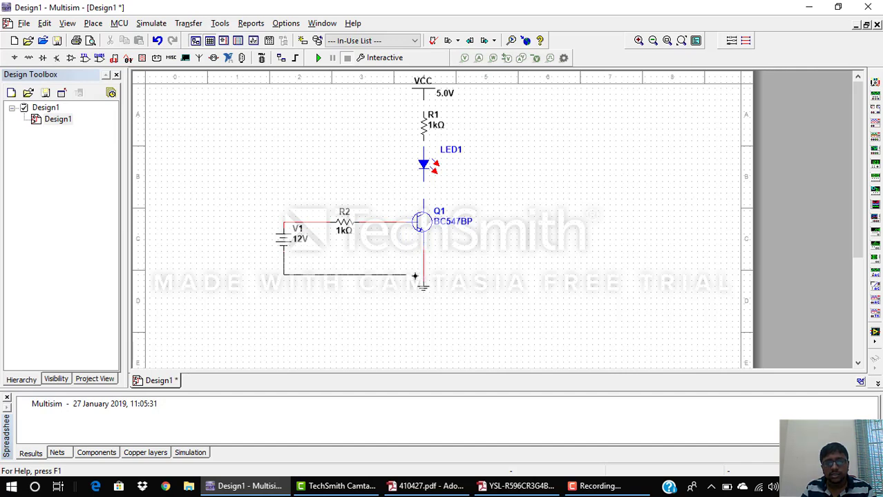
pyautogui.click(423, 268)
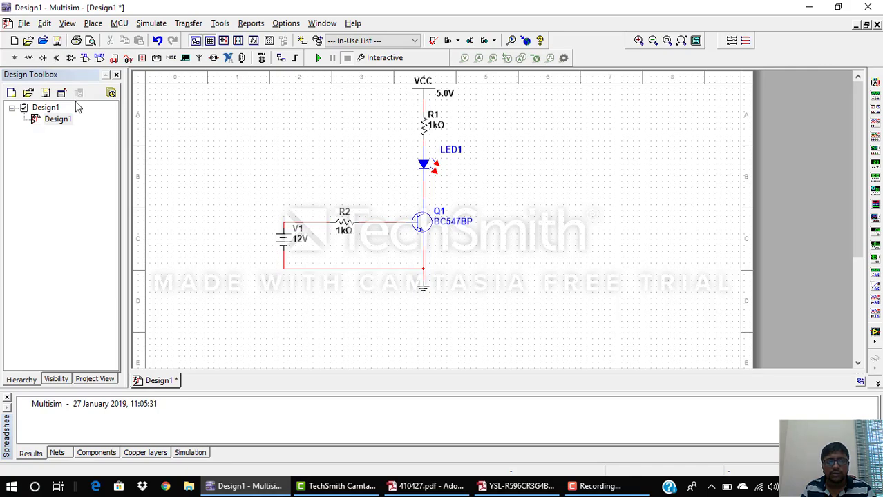
# - Place an SPST switch from the SWITCH family of the Basic group above the wire between the DC source and base resistor
pyautogui.click(92, 24)
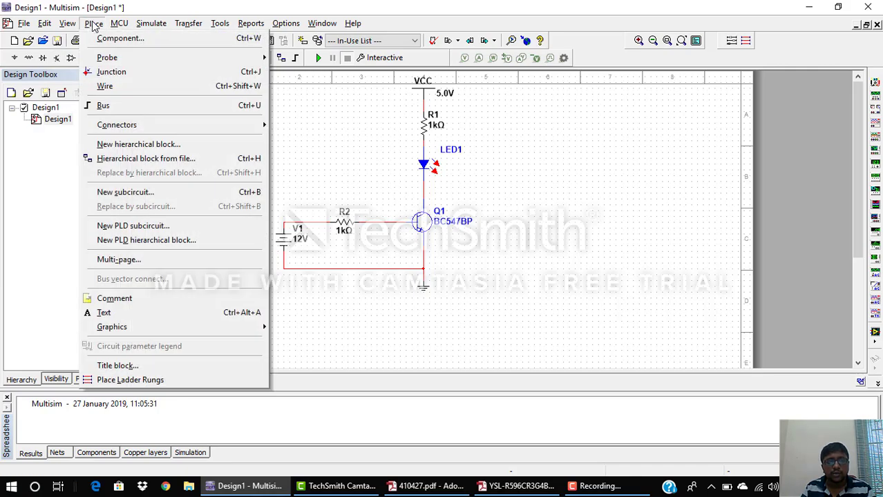
pyautogui.click(105, 38)
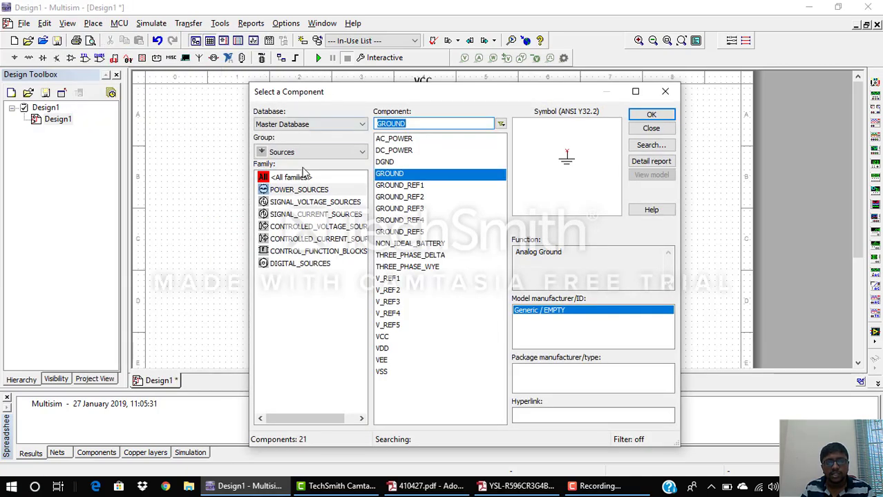
pyautogui.click(293, 153)
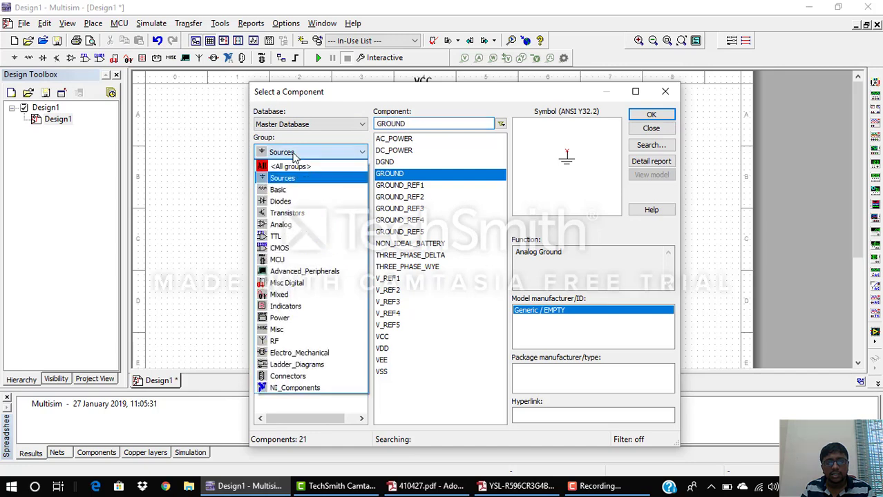
pyautogui.click(284, 190)
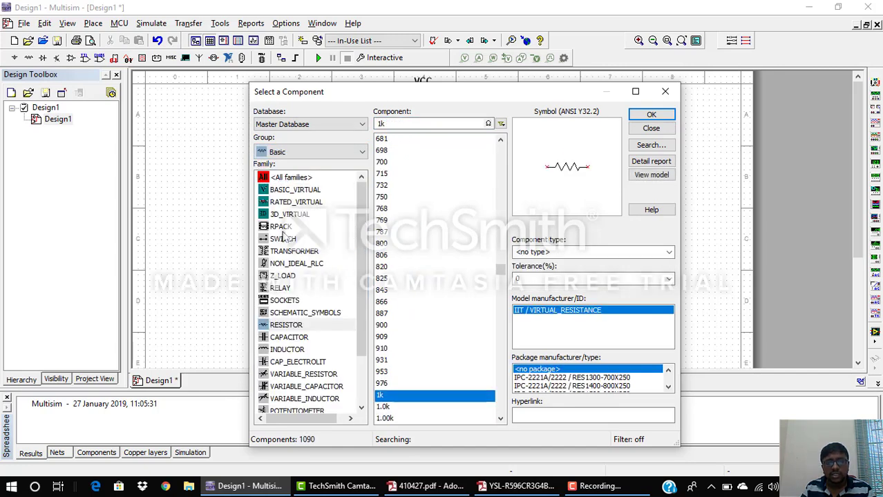
pyautogui.click(283, 239)
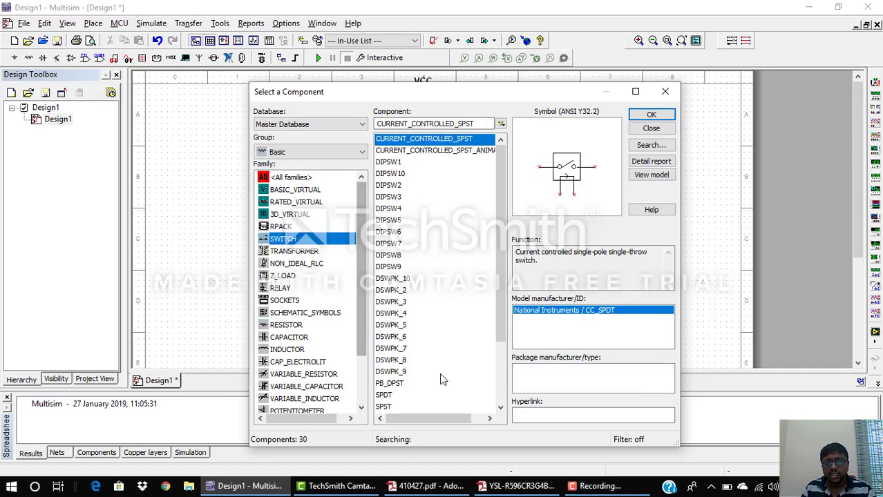
pyautogui.click(382, 407)
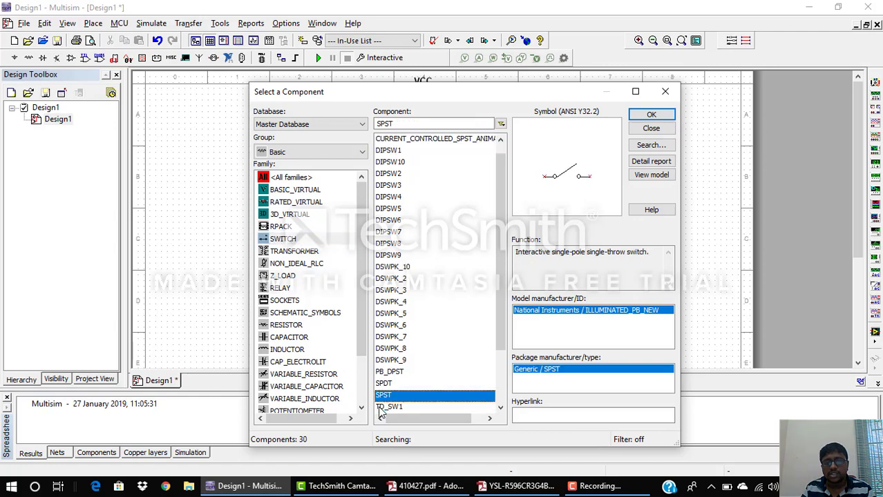
pyautogui.click(636, 119)
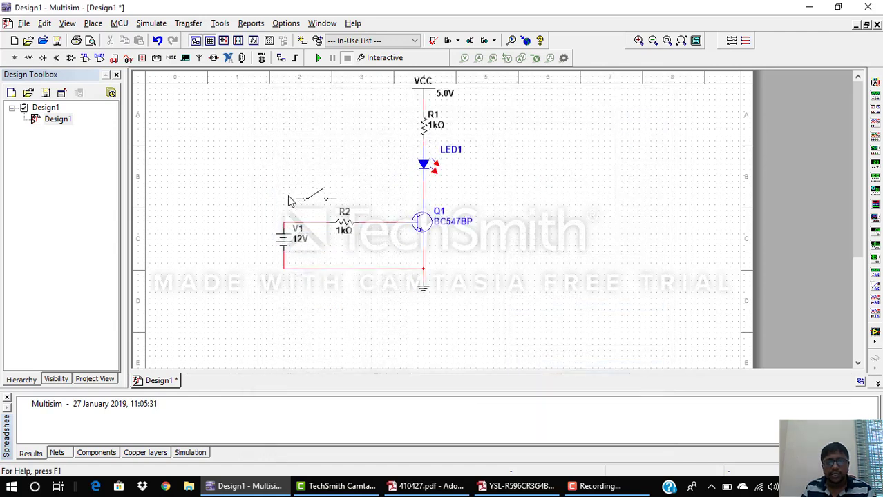
pyautogui.click(291, 199)
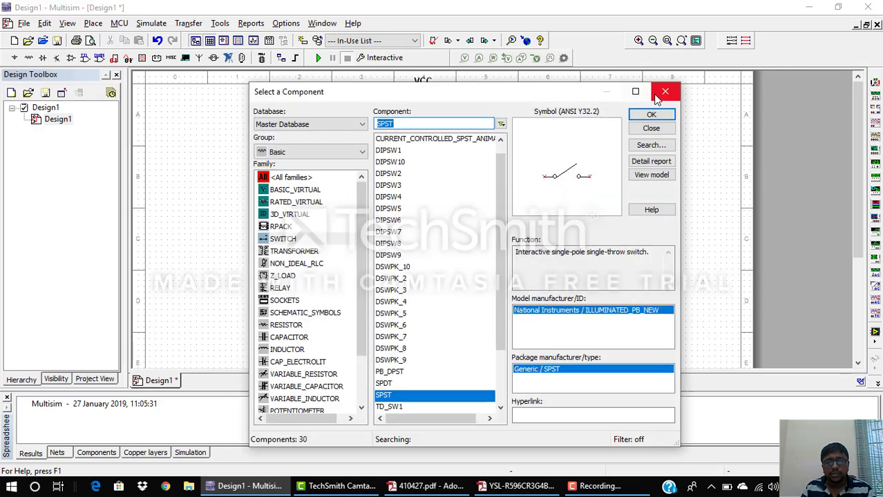
pyautogui.click(657, 94)
# - Delete the wire between the DC source and base resistor, and reposition the resistor and switch so the switch sits between source and resistor
pyautogui.click(315, 222)
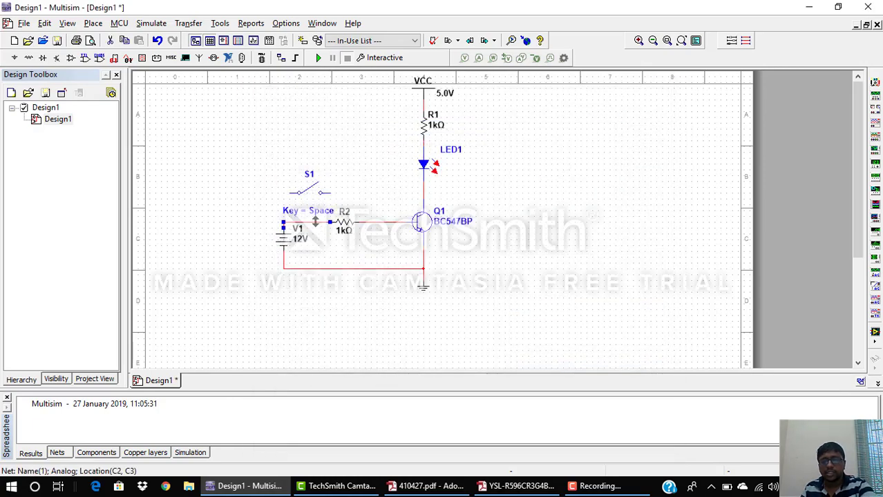
pyautogui.press('Delete')
pyautogui.click(344, 223)
pyautogui.moveTo(343, 223); pyautogui.dragTo(373, 222)
pyautogui.click(338, 236)
pyautogui.moveTo(316, 197); pyautogui.dragTo(327, 217)
pyautogui.click(349, 254)
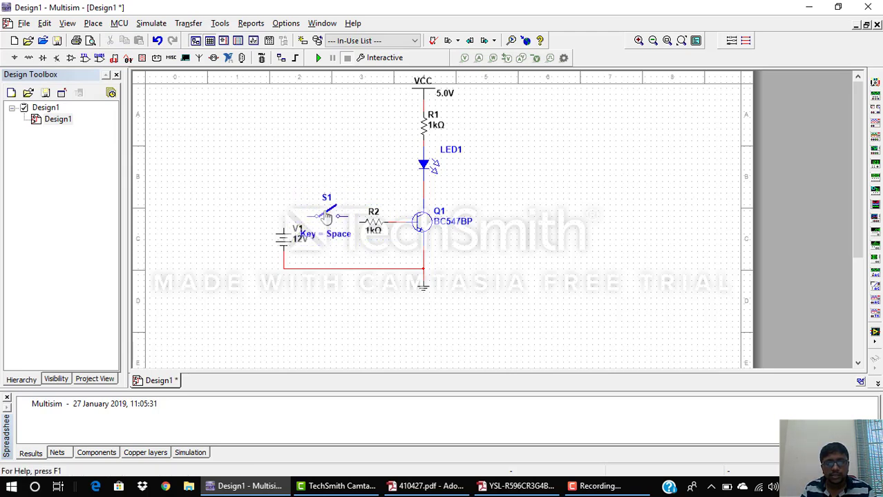
pyautogui.click(330, 234)
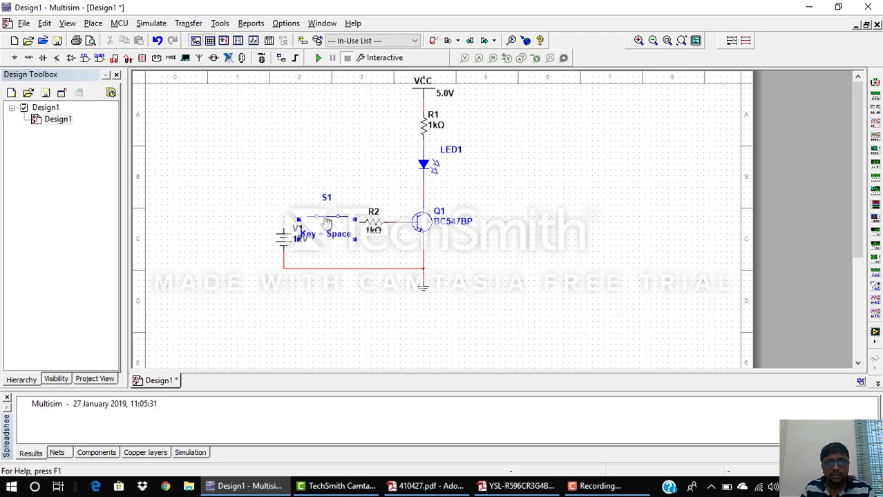
pyautogui.click(309, 204)
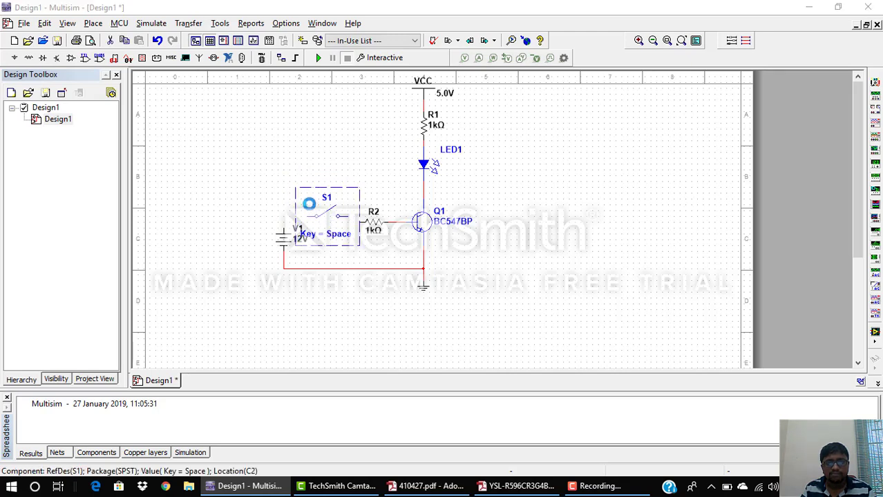
pyautogui.doubleClick(308, 204)
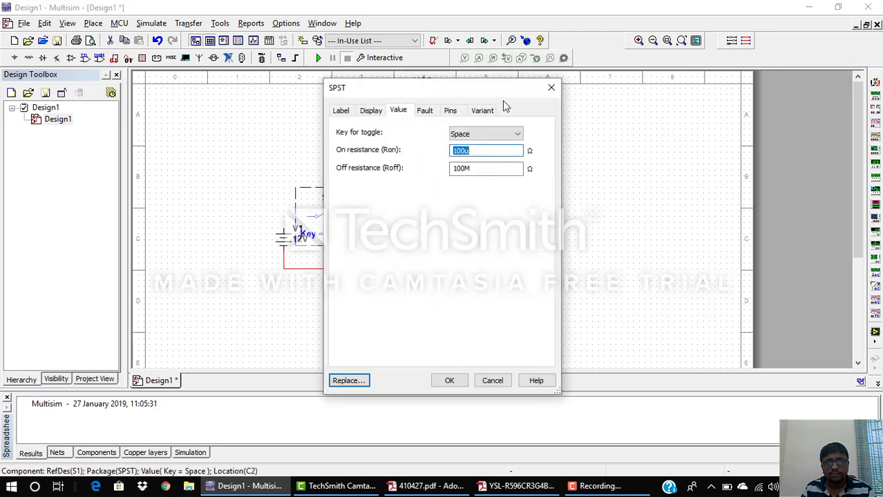
pyautogui.click(551, 90)
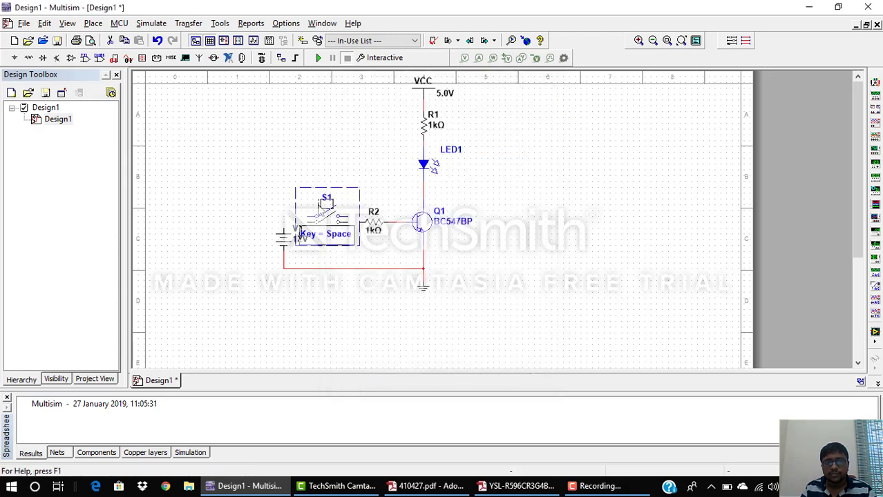
# - Wire the switch between the DC source's positive terminal and the base resistor, and move its Key = Space label above the switch
pyautogui.click(336, 268)
pyautogui.click(284, 228)
pyautogui.click(308, 221)
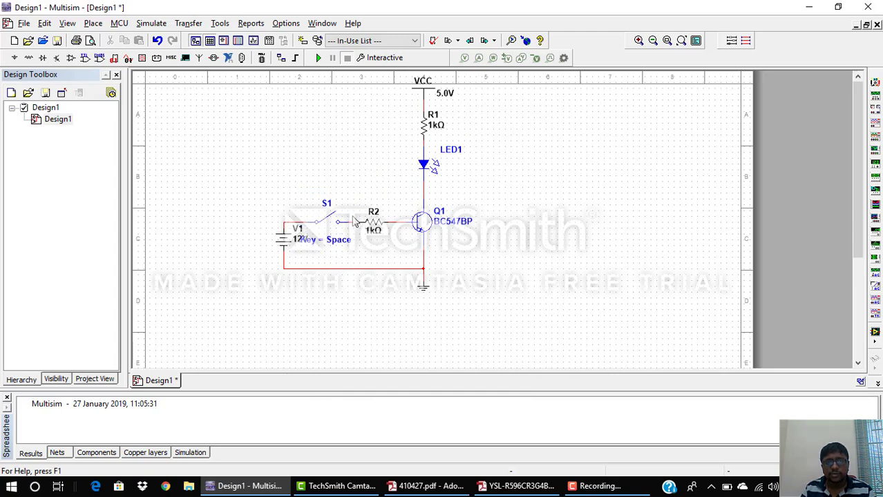
pyautogui.moveTo(329, 246); pyautogui.dragTo(336, 199)
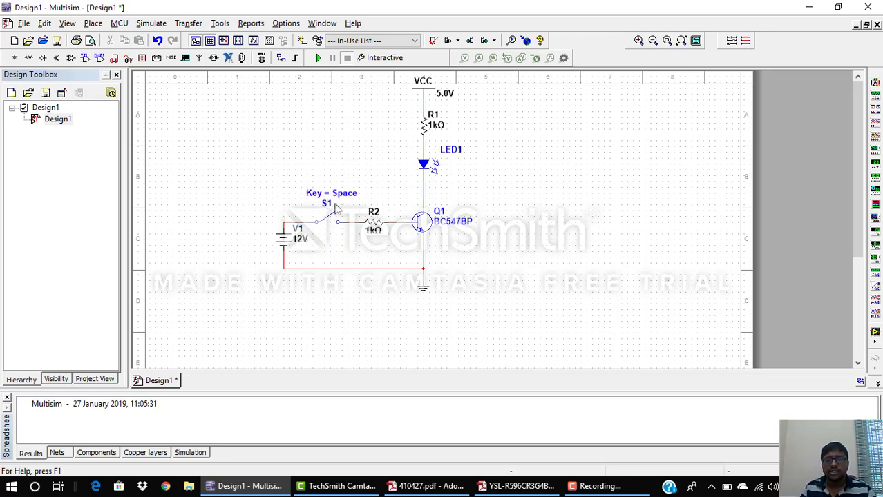
# - Toggle the switch closed and back open to check how it operates
pyautogui.press('space')
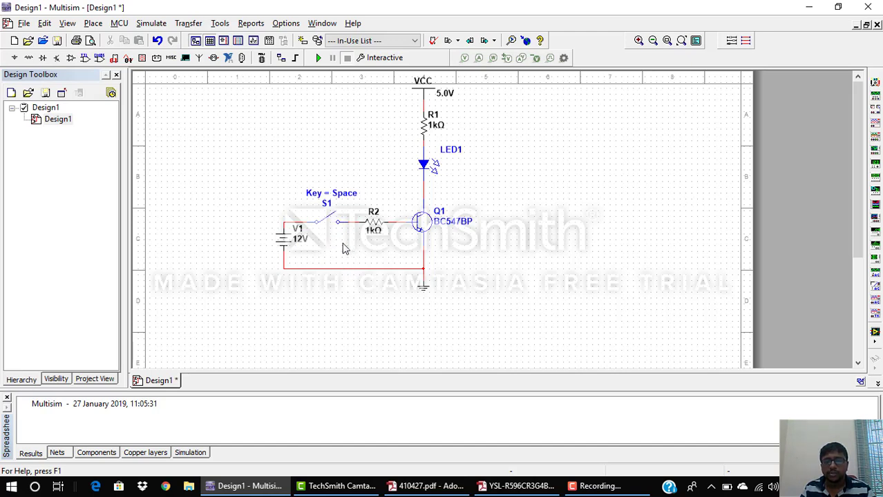
pyautogui.click(330, 223)
pyautogui.click(330, 224)
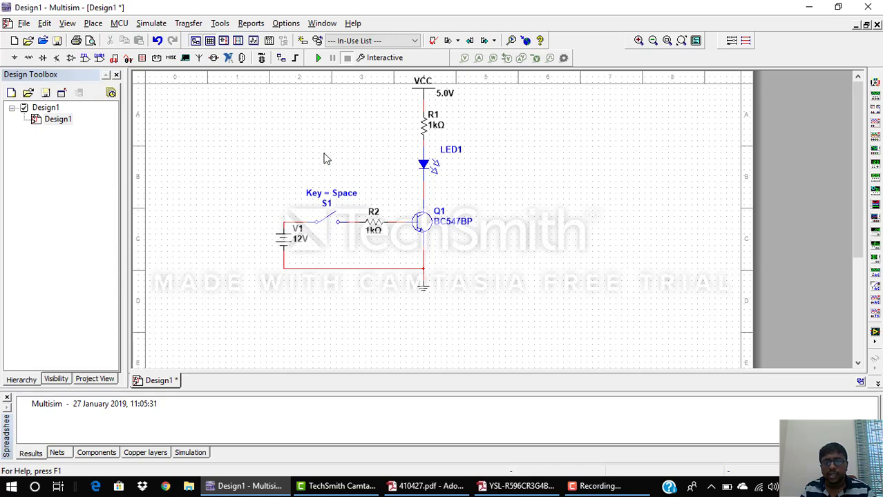
# - Run the interactive simulation, toggle the switch to test the LED, and stop the simulation
pyautogui.click(319, 58)
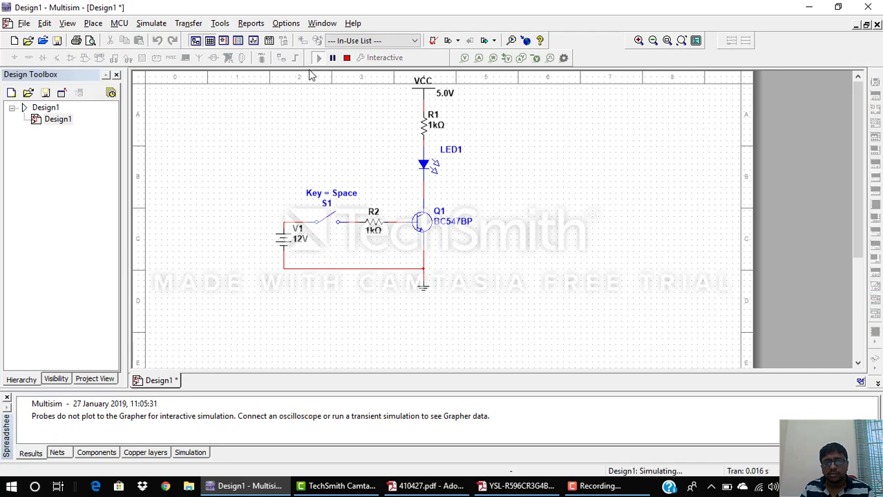
pyautogui.click(332, 224)
pyautogui.click(332, 224)
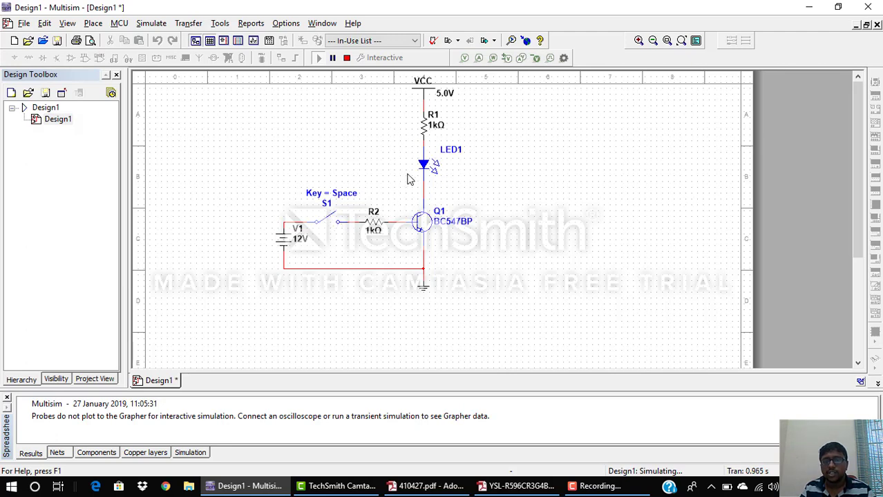
pyautogui.click(348, 58)
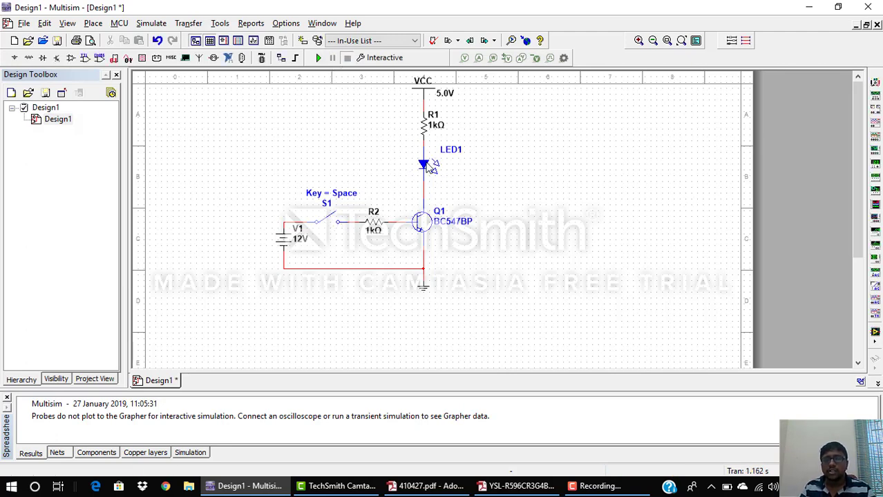
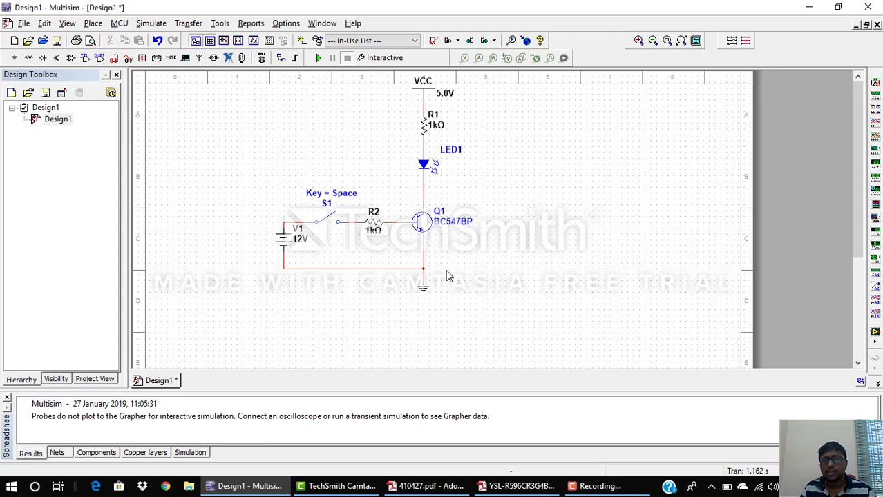
# - Add the text annotation "Rc= (Vcc-Vce-Vd)/Ic" in the empty area to the right of the LED
pyautogui.click(94, 23)
pyautogui.click(118, 313)
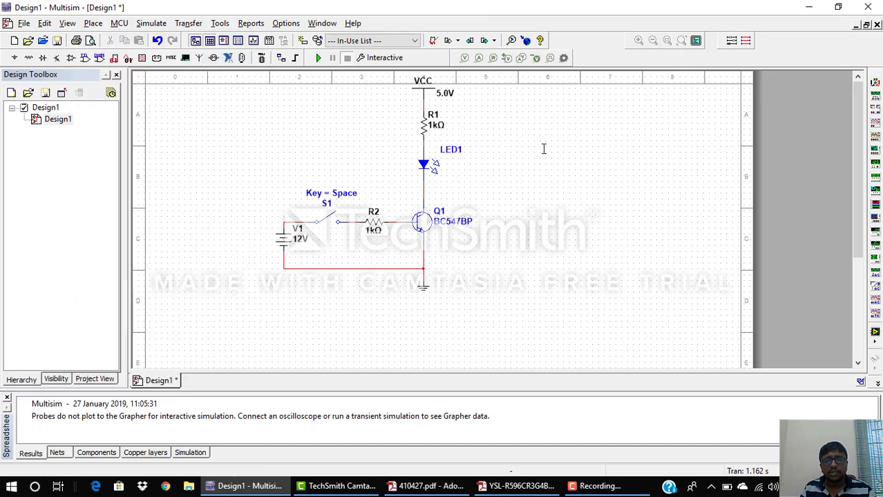
pyautogui.click(550, 152)
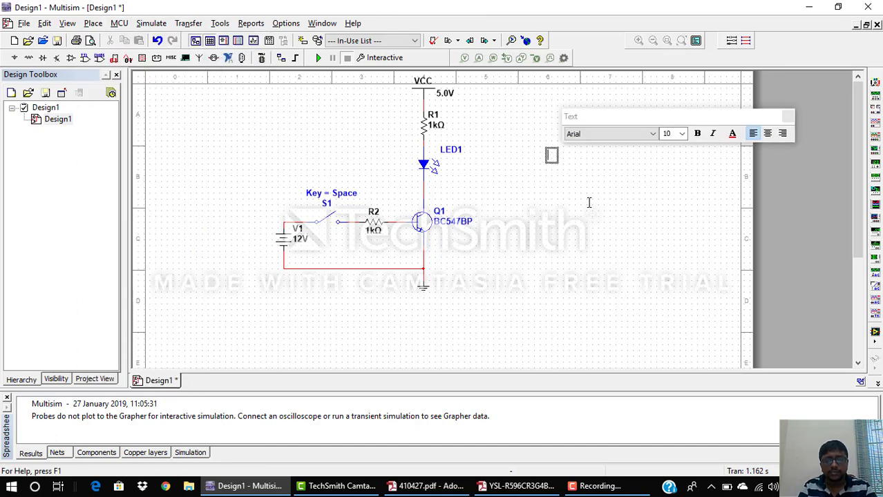
pyautogui.write('Rc= V')
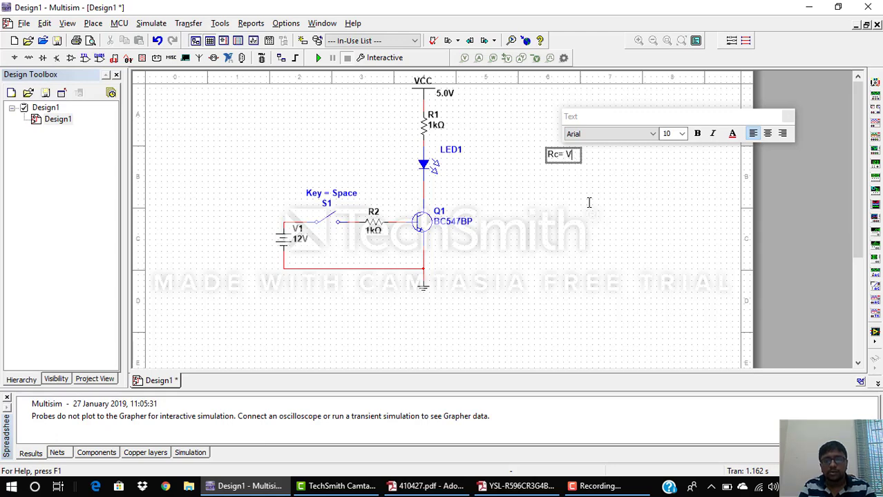
pyautogui.write('cc-')
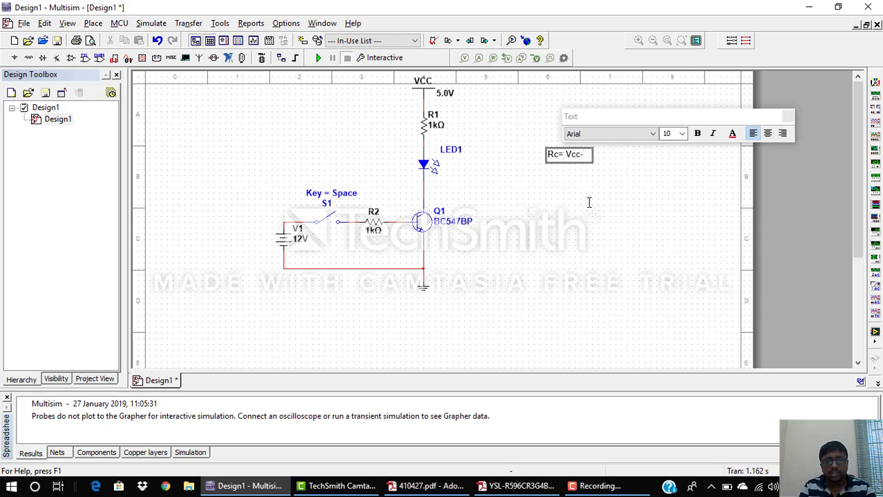
pyautogui.write('Vcc')
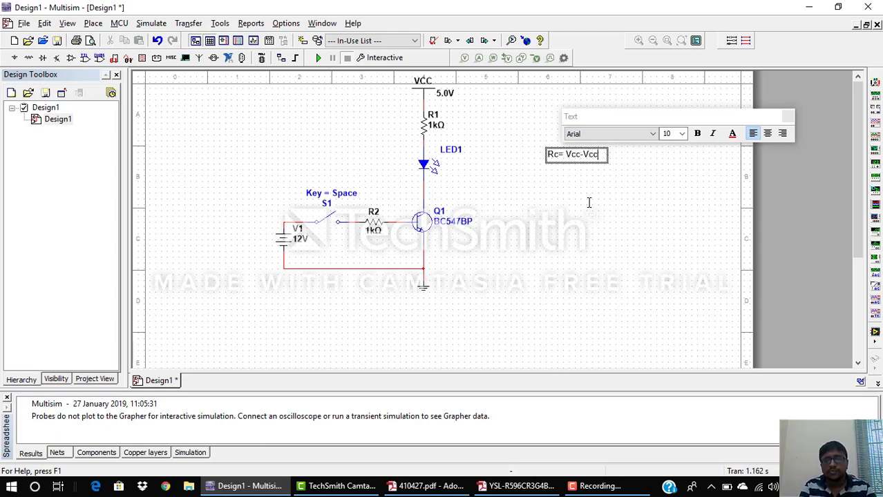
pyautogui.press('BackSpace')
pyautogui.write('e-')
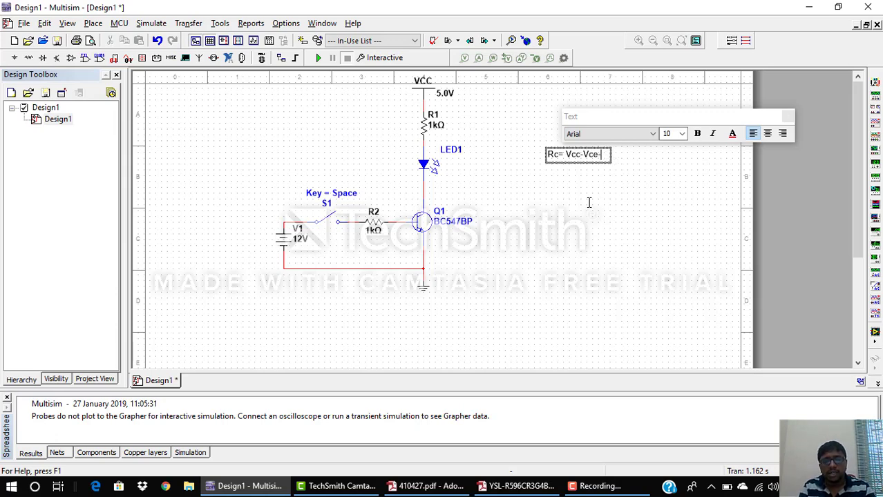
pyautogui.write('Vd')
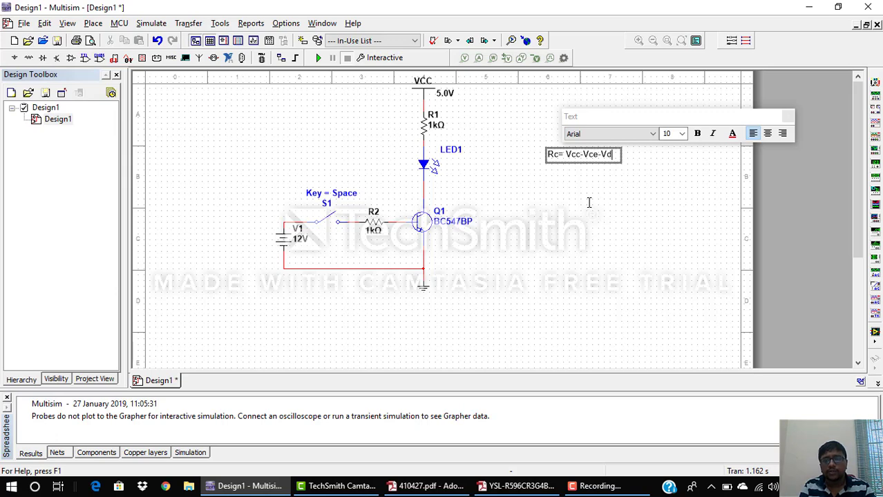
pyautogui.write(')')
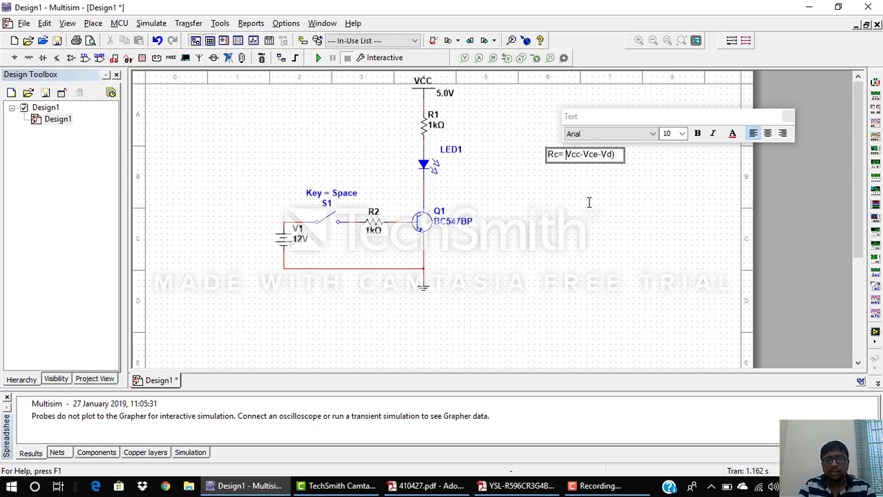
pyautogui.write('(')
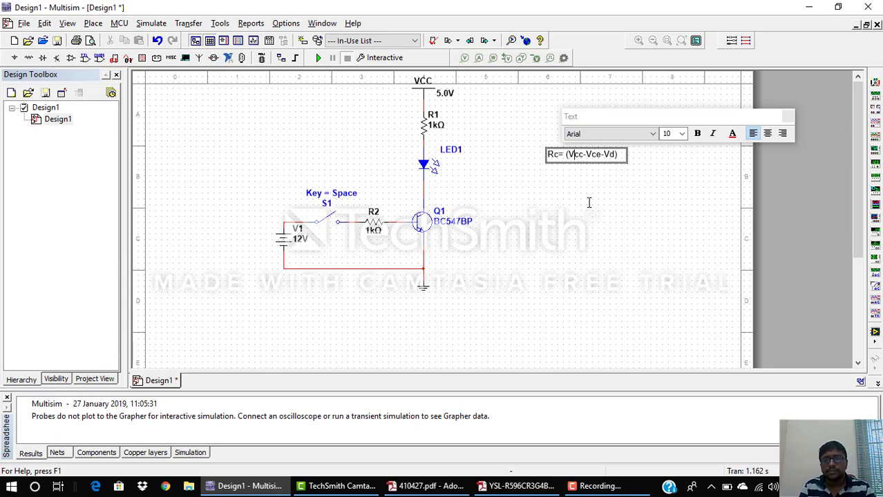
pyautogui.write('/Ic')
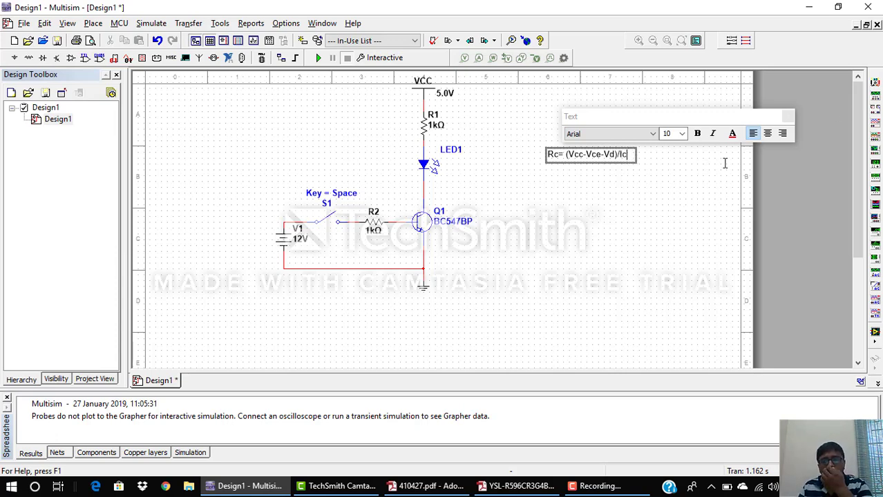
pyautogui.click(642, 227)
pyautogui.click(601, 188)
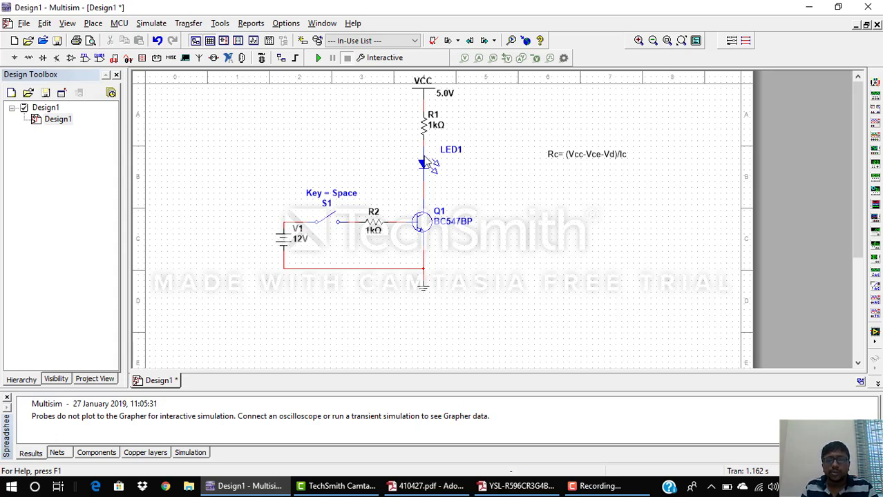
# - Switch to the BC547B datasheet 410427.pdf, look up the collector-emitter saturation voltage at Ic = 10mA, and return to the Multisim schematic
pyautogui.click(448, 489)
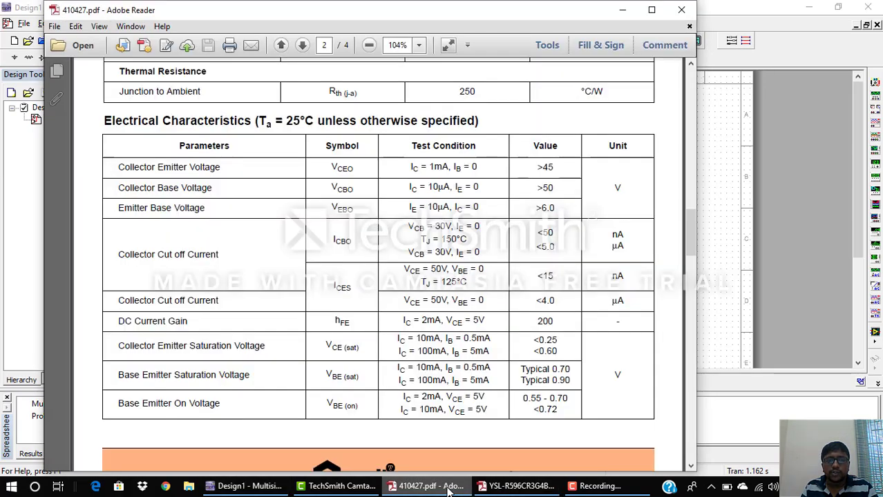
pyautogui.scroll(10, 391, 271)
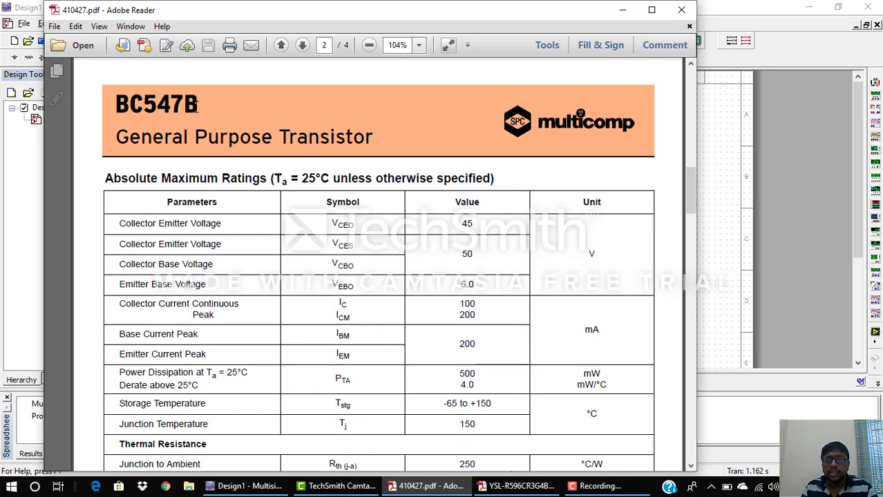
pyautogui.scroll(-3, 302, 224)
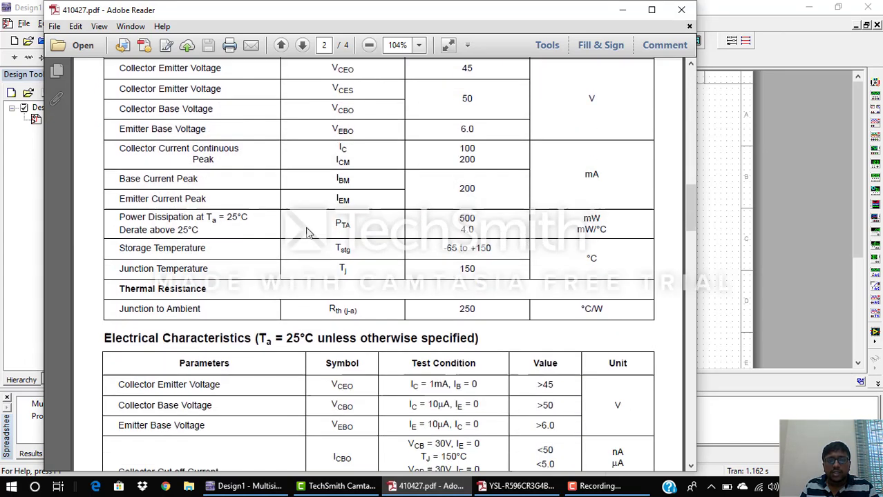
pyautogui.scroll(-6, 307, 233)
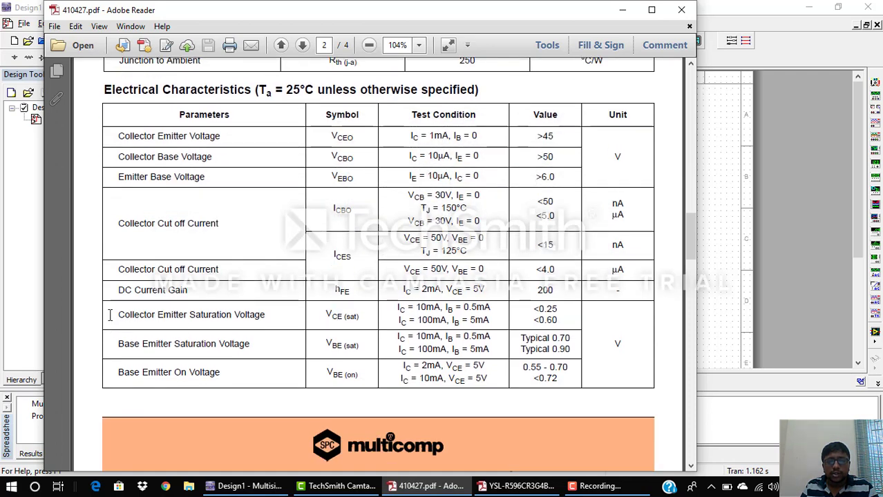
pyautogui.moveTo(110, 315); pyautogui.dragTo(446, 322)
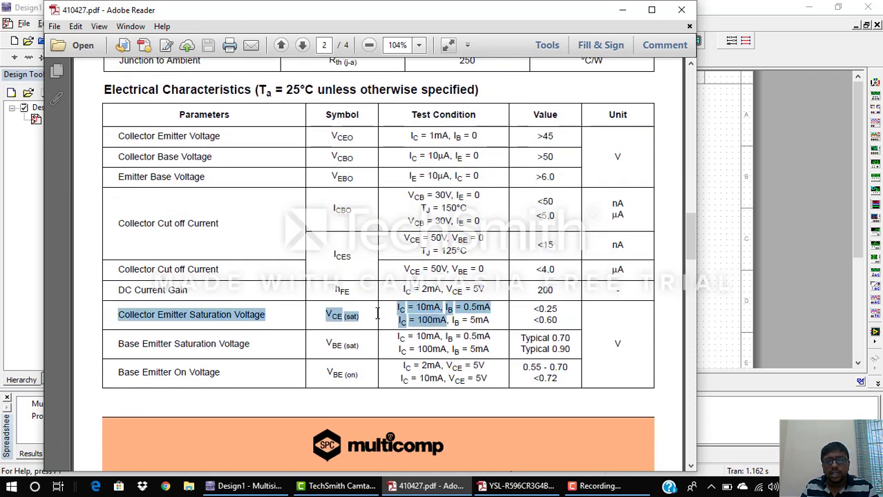
pyautogui.click(370, 312)
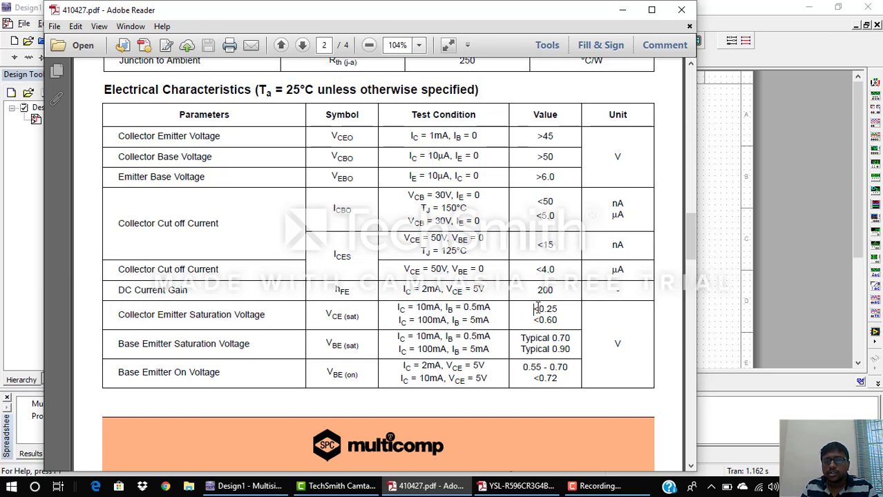
pyautogui.moveTo(534, 309); pyautogui.dragTo(566, 312)
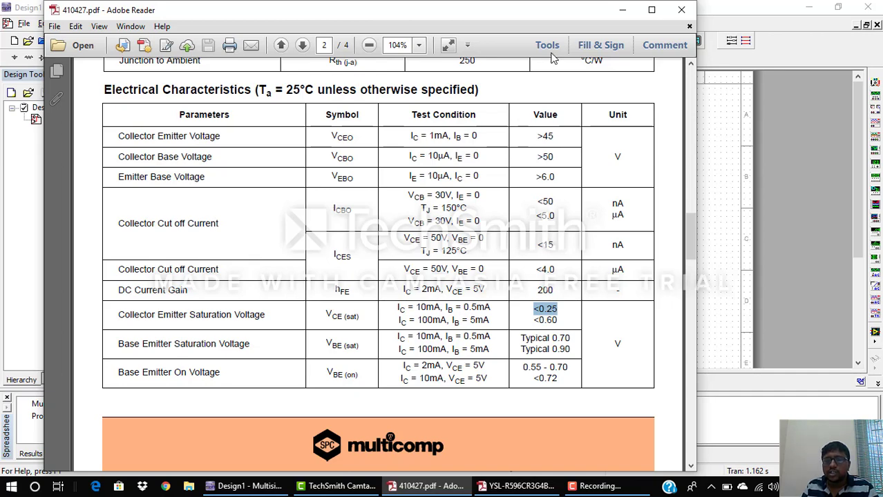
pyautogui.click(624, 10)
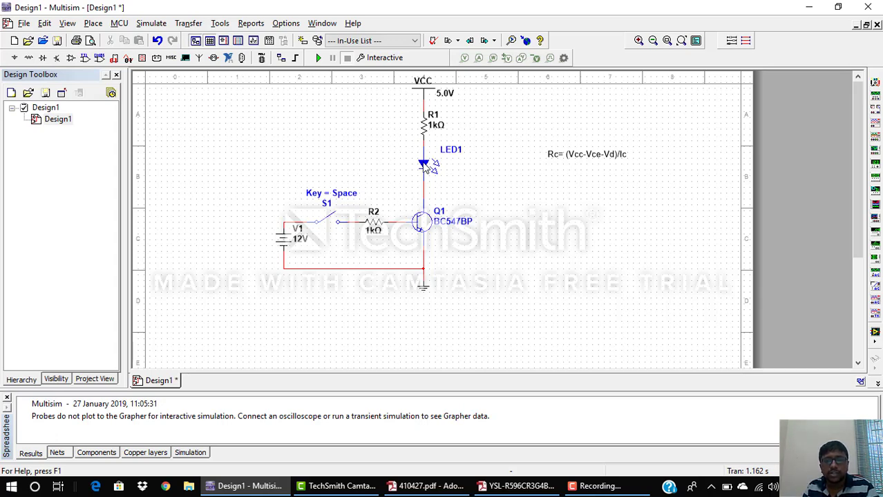
pyautogui.click(614, 156)
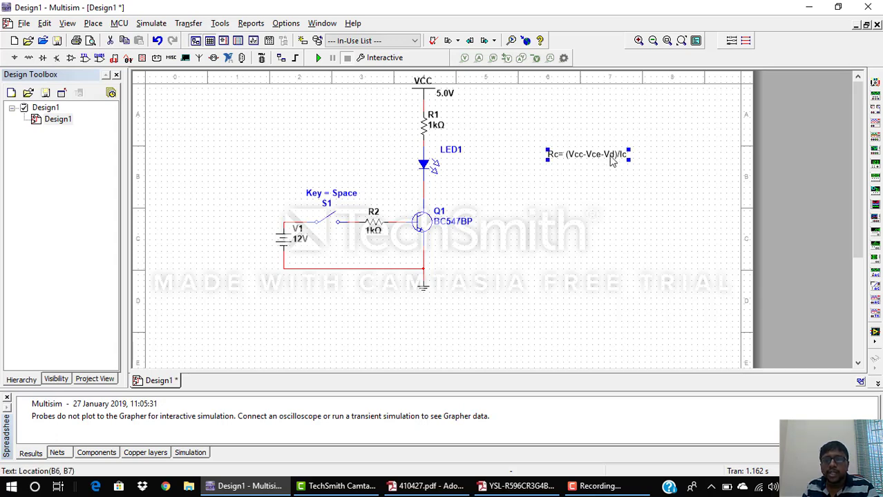
pyautogui.click(637, 179)
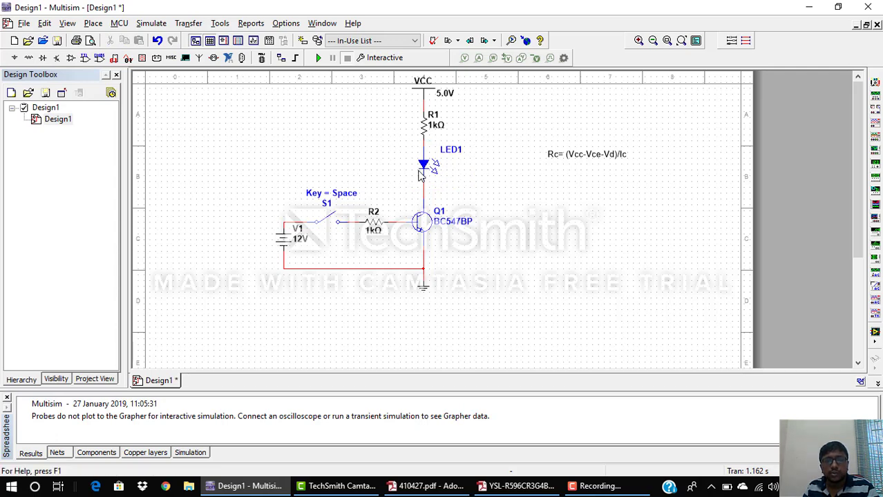
# - Switch to the YSL-R596CR3G4B5C-C10.pdf LED datasheet, check the red LED's forward current and its unit, and close the datasheet
pyautogui.click(499, 489)
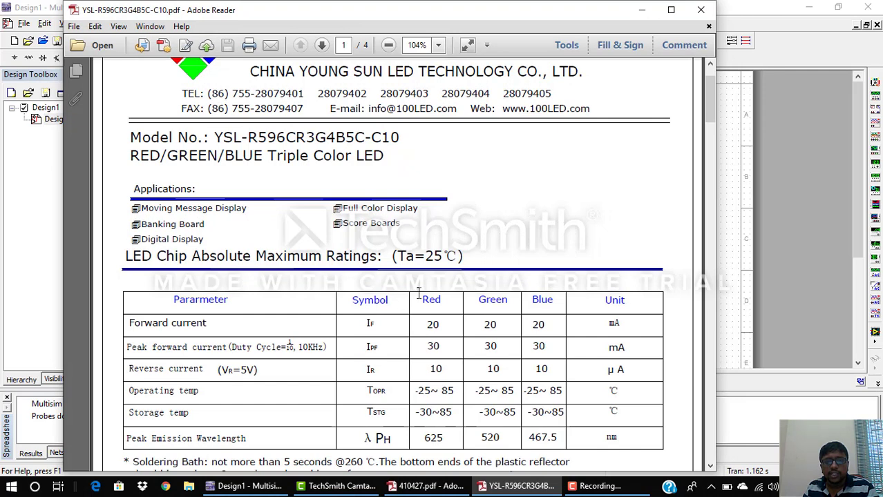
pyautogui.moveTo(418, 294); pyautogui.dragTo(446, 296)
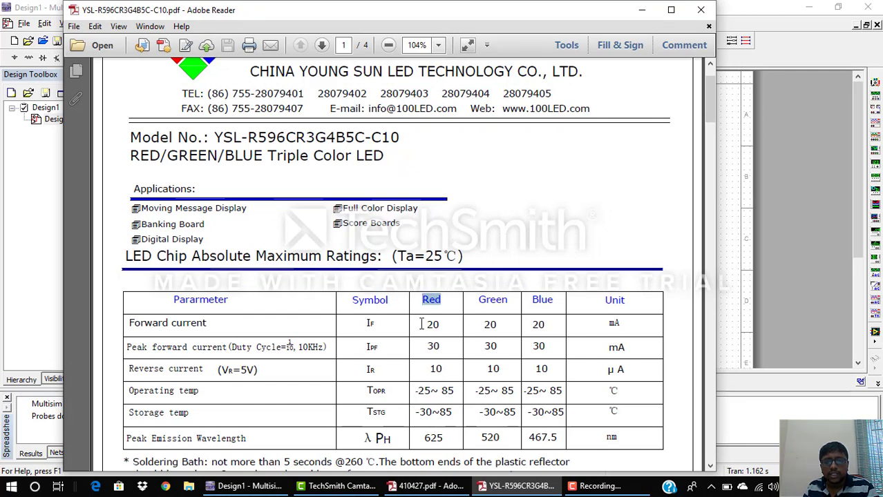
pyautogui.moveTo(421, 324); pyautogui.dragTo(443, 325)
pyautogui.moveTo(610, 324); pyautogui.dragTo(621, 324)
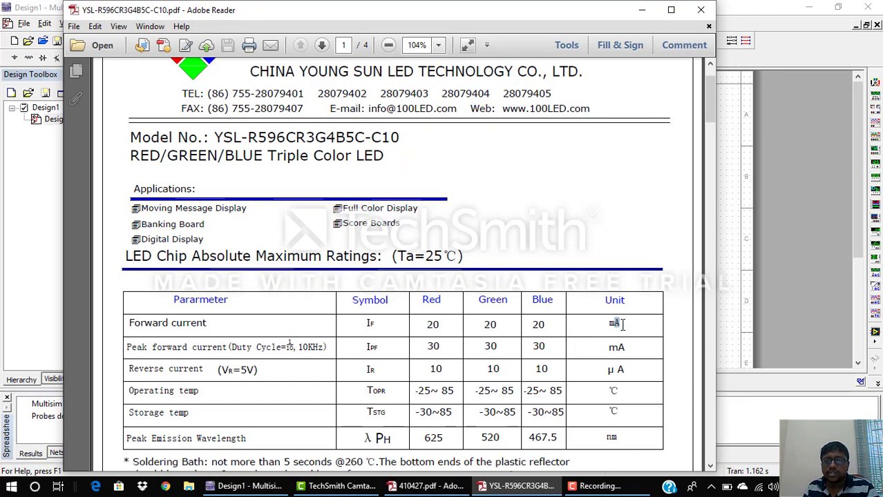
pyautogui.click(699, 11)
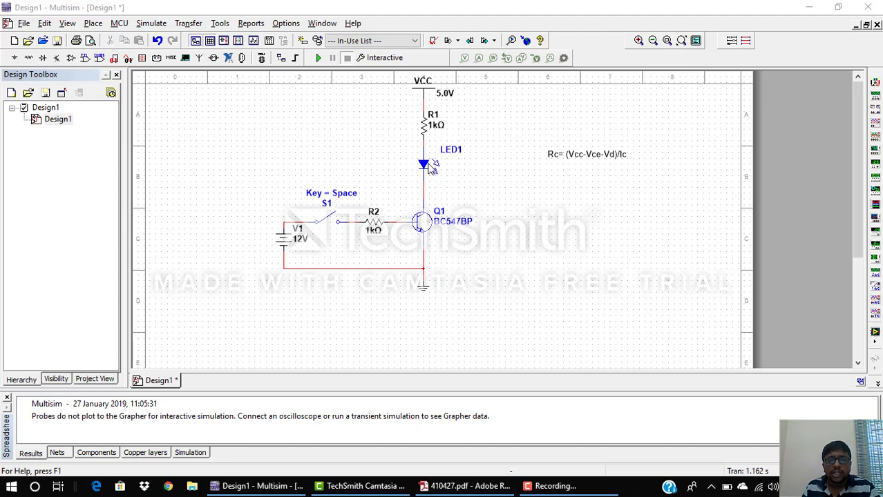
# - Set the on current (Ion) of the red LED to 10m A
pyautogui.doubleClick(428, 166)
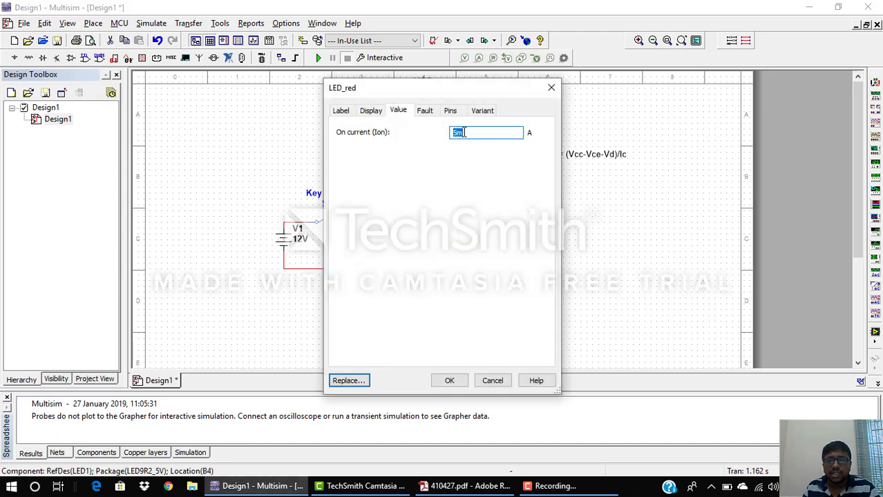
pyautogui.click(488, 135)
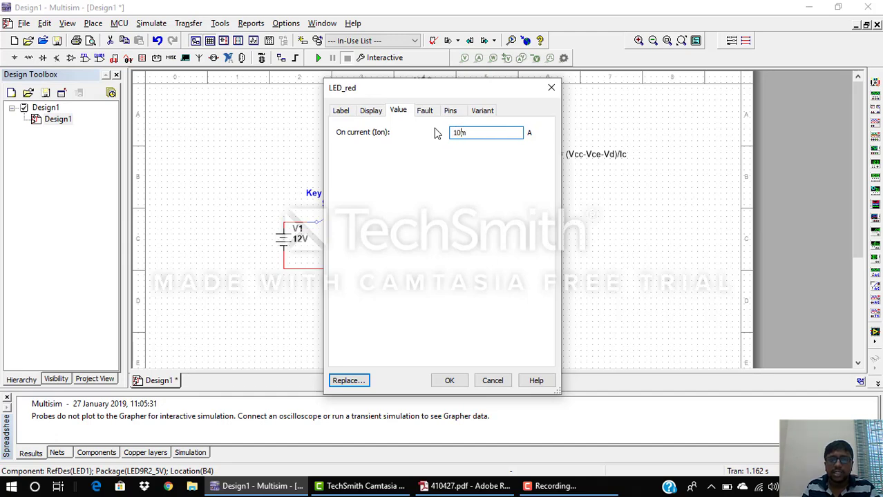
pyautogui.click(450, 382)
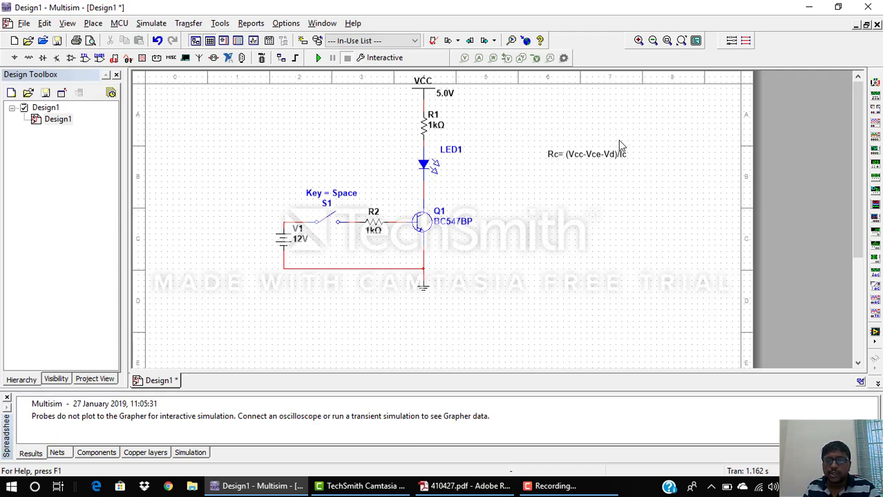
# - Place a text annotation below the Rc formula with the lines "Vcc=5V" and "Vce=0.1"
pyautogui.click(93, 23)
pyautogui.click(104, 312)
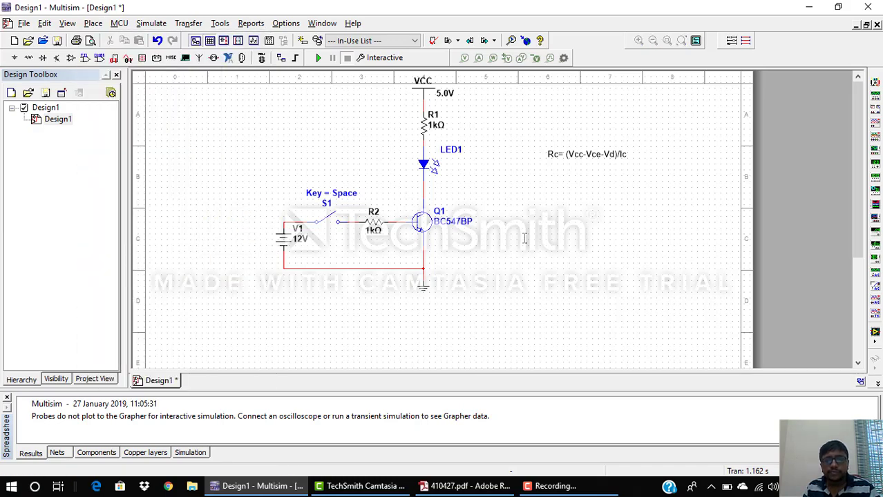
pyautogui.click(574, 187)
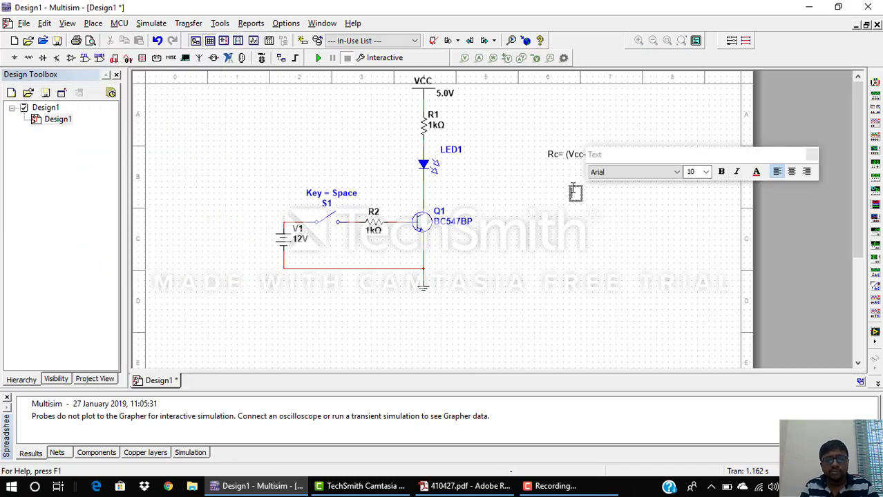
pyautogui.write('Vcc=')
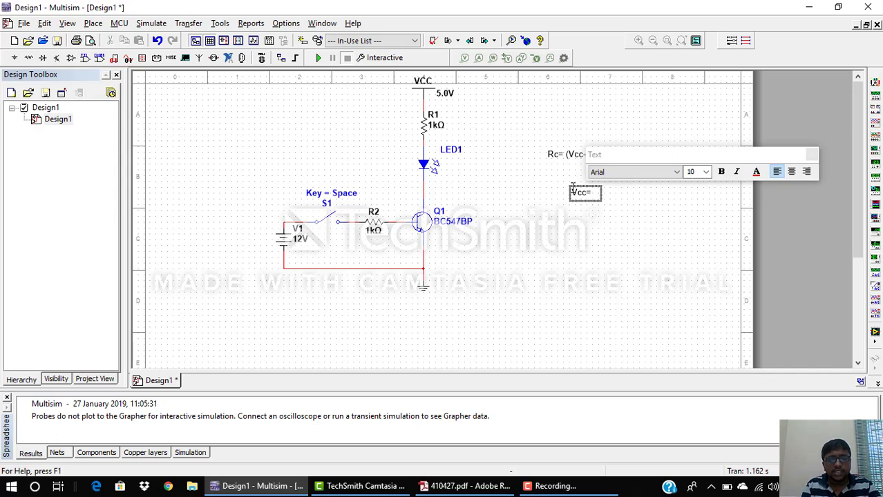
pyautogui.write('5V')
pyautogui.press('Return')
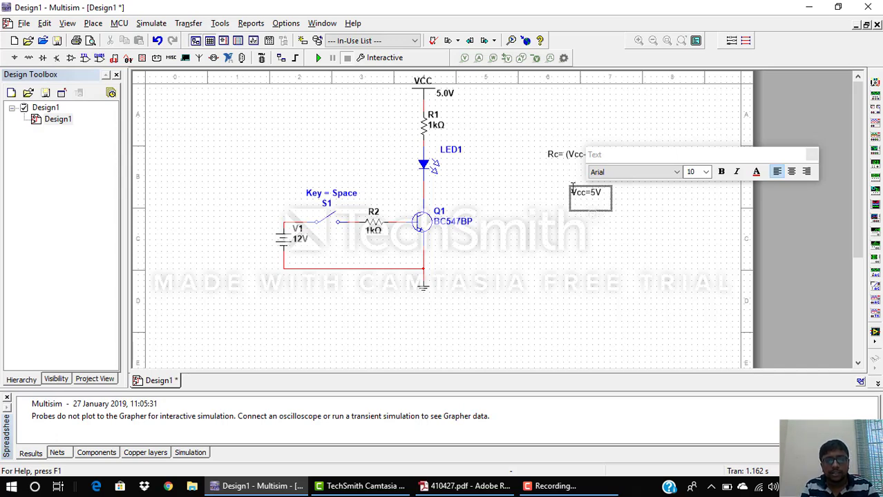
pyautogui.write('Vce')
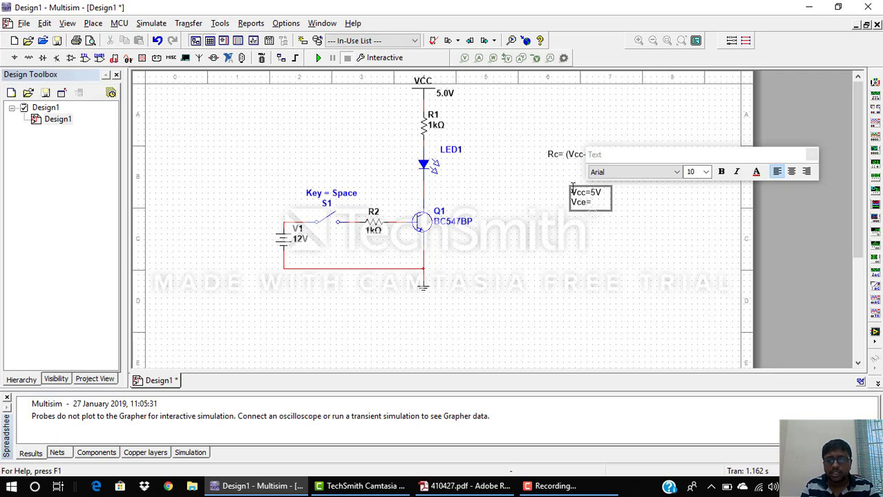
pyautogui.write('=0.1')
pyautogui.press('Return')
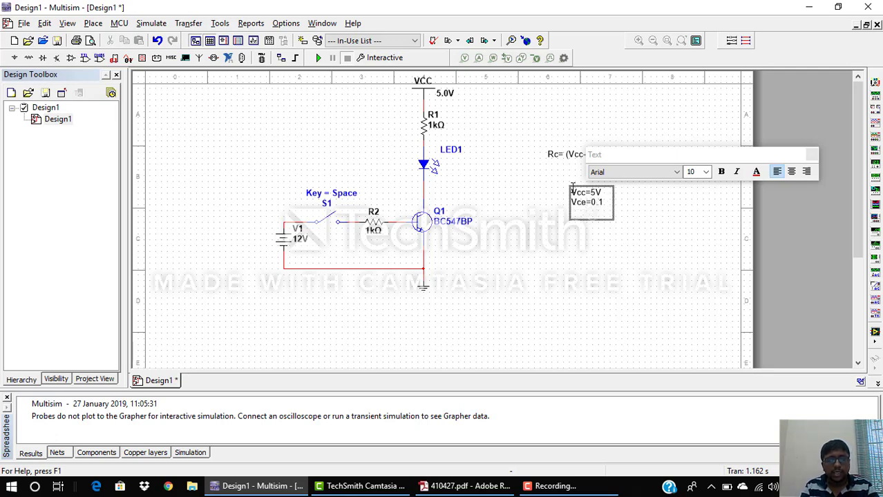
# - Add the lines "Vd=1.8", "Ic=10m" and "Rc=310ohm" to the values annotation and finish the text
pyautogui.write('Vf=1.8')
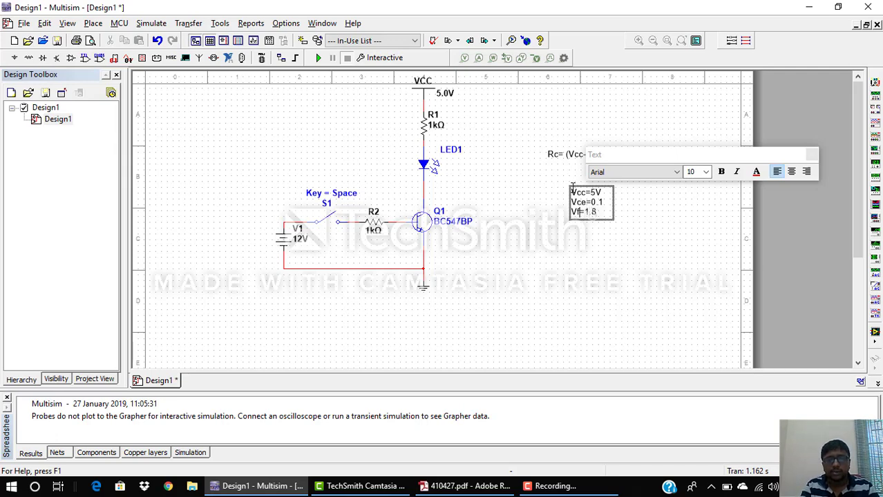
pyautogui.press('BackSpace')
pyautogui.write('d')
pyautogui.press('Return')
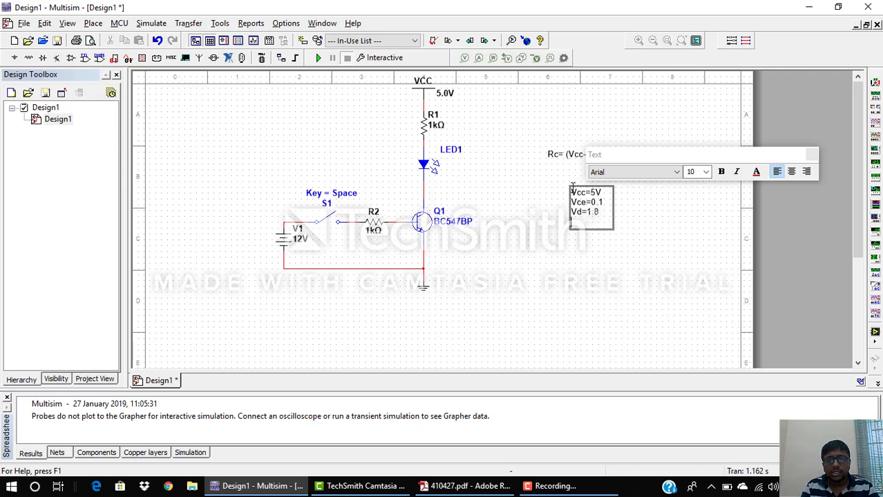
pyautogui.write('Ic=10m')
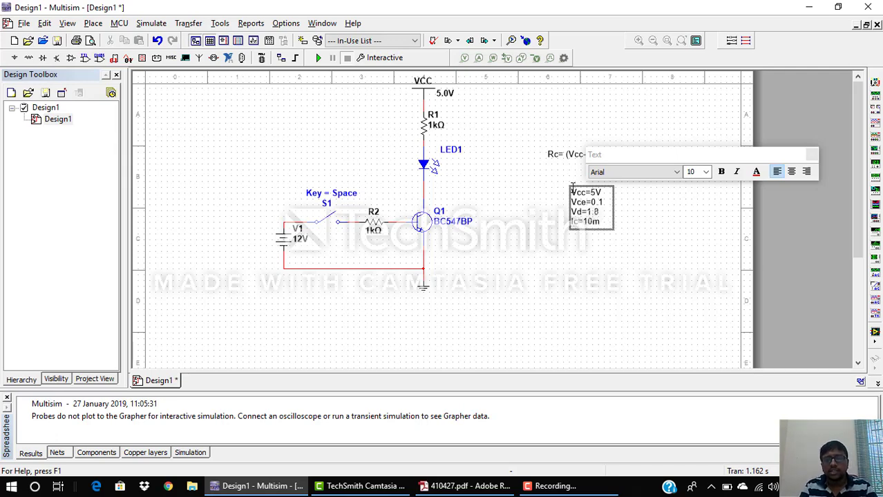
pyautogui.press('Return')
pyautogui.write('Rc=')
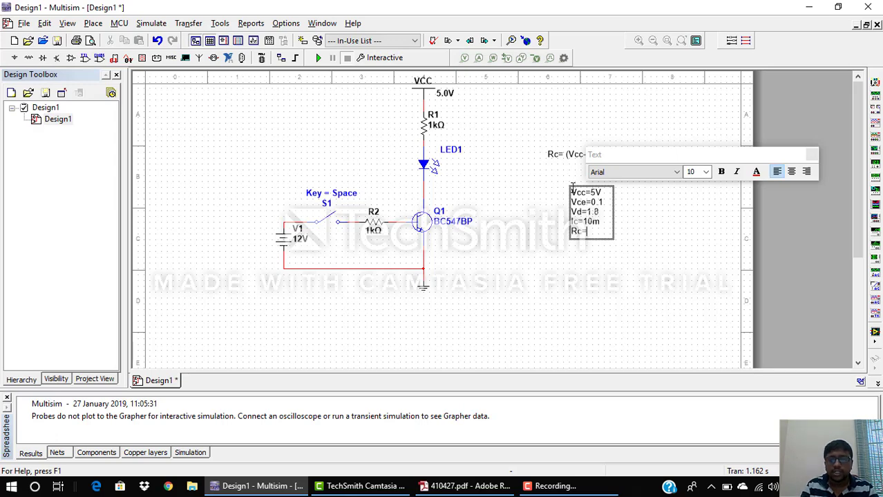
pyautogui.write('310ohm')
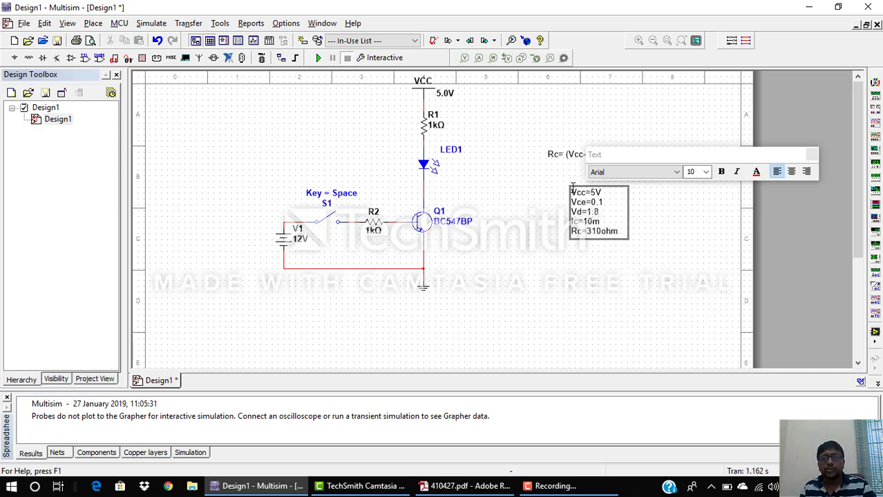
pyautogui.click(644, 237)
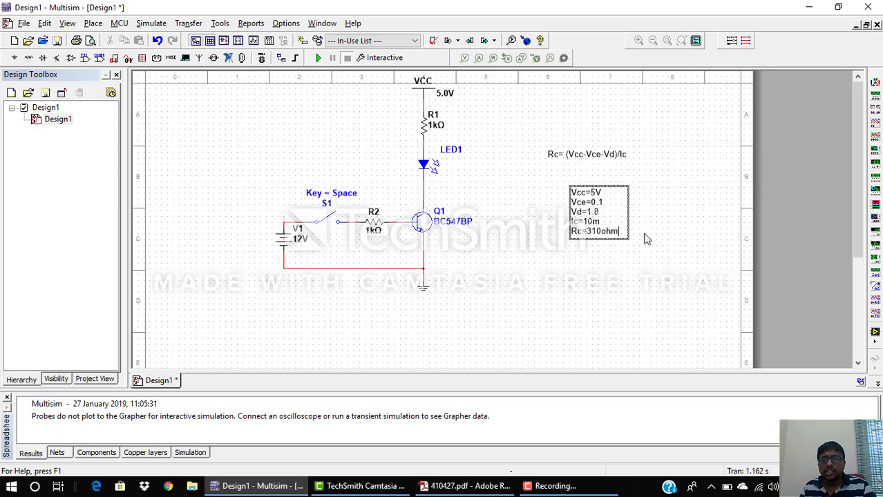
# - Set the resistance of the collector resistor R1 to 300 Ω
pyautogui.doubleClick(437, 126)
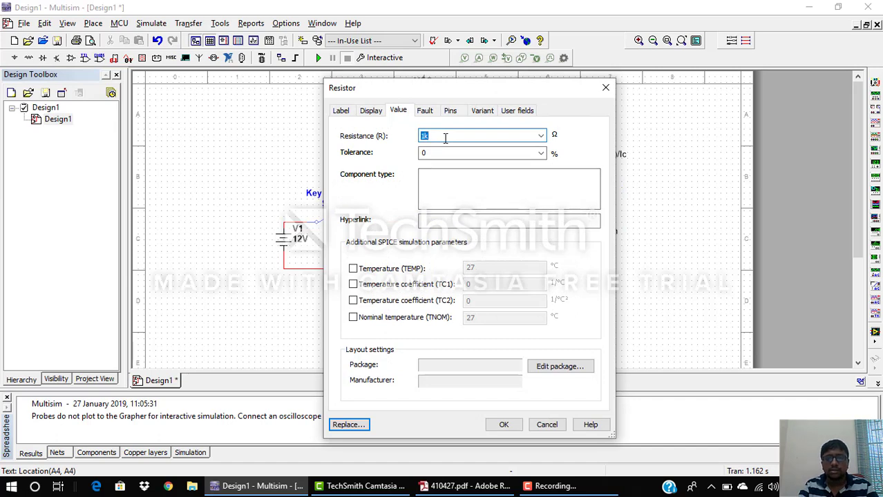
pyautogui.press('BackSpace')
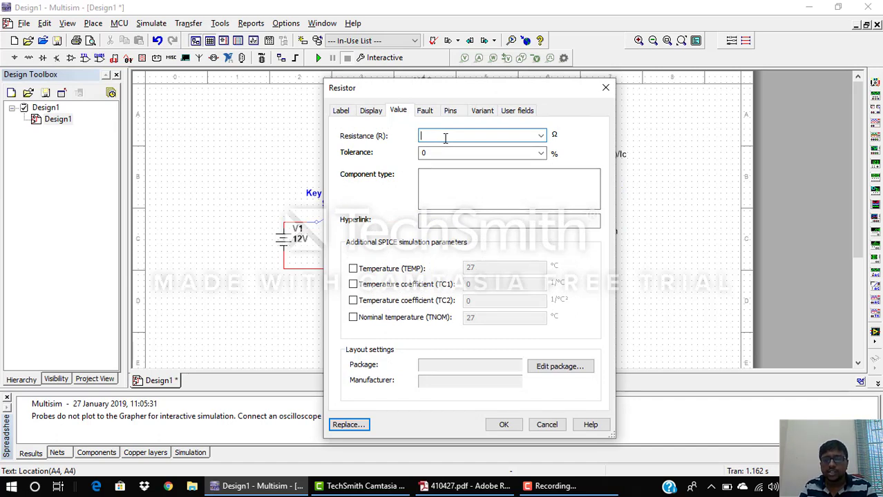
pyautogui.write('3')
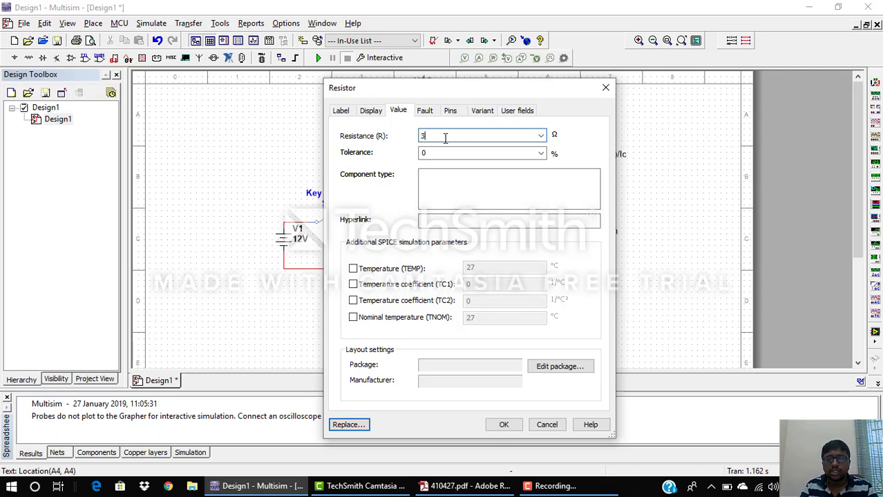
pyautogui.write('00')
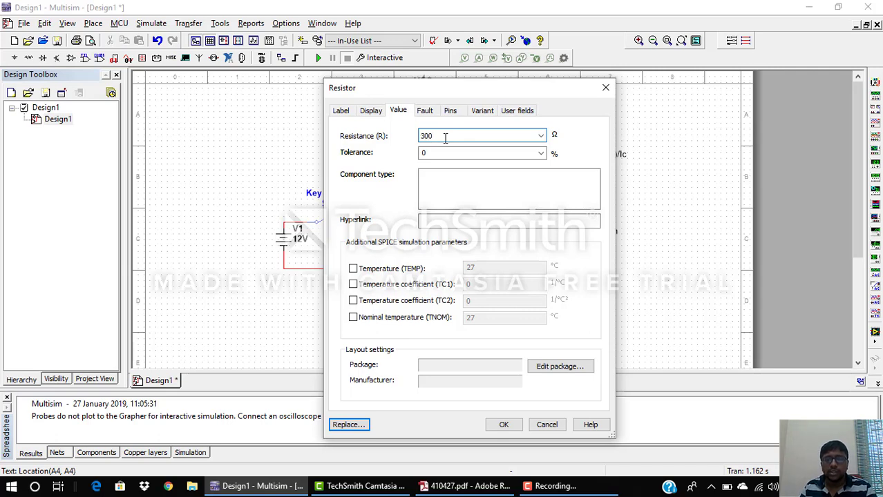
pyautogui.click(502, 426)
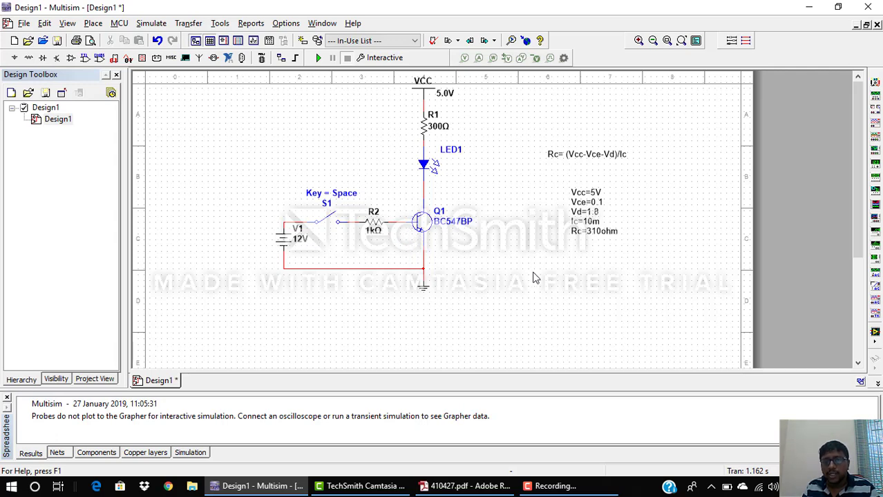
# - Place the text annotation "Vb-IbRb-Vbe=0" below the Rc values and move it up closer beneath them
pyautogui.click(93, 23)
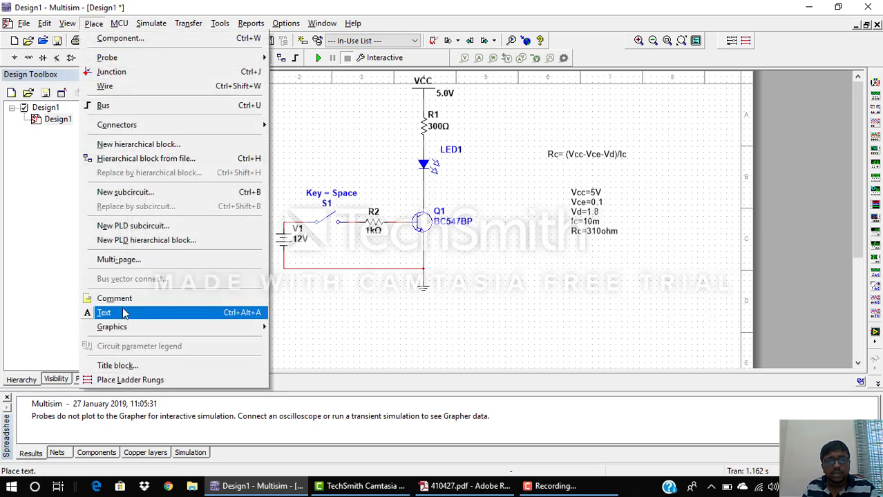
pyautogui.click(124, 313)
pyautogui.click(544, 277)
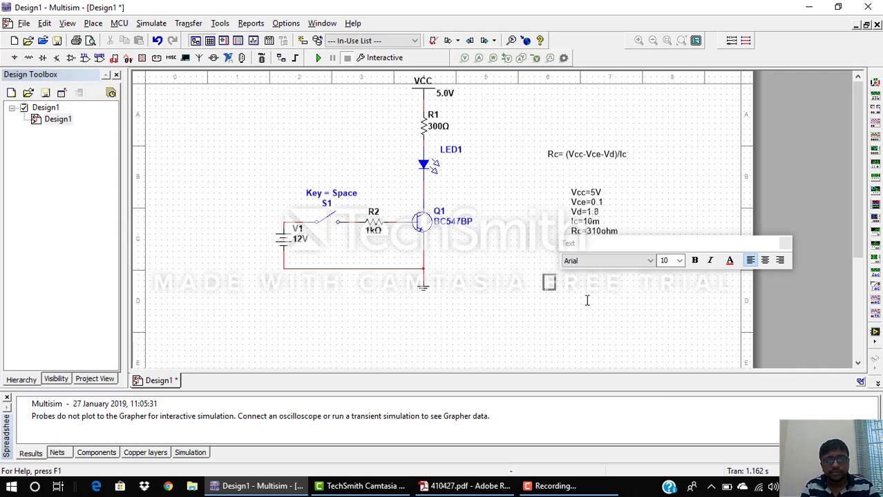
pyautogui.write('Vb-')
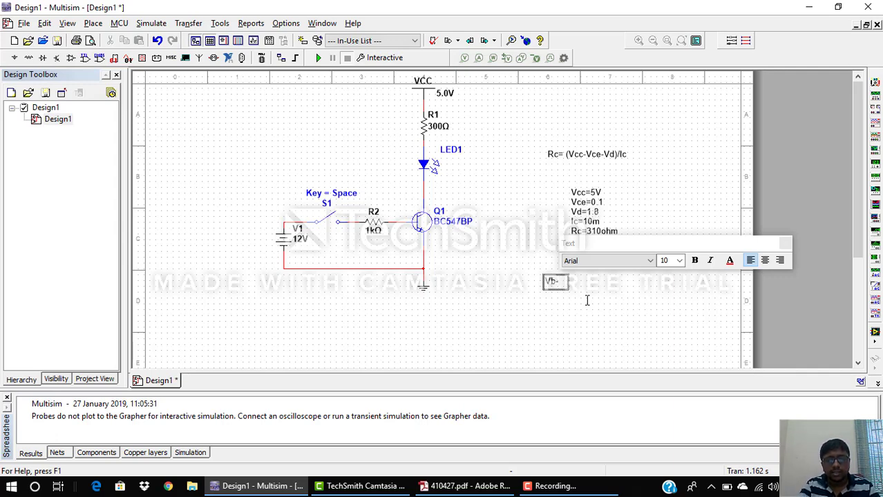
pyautogui.write('IbRb')
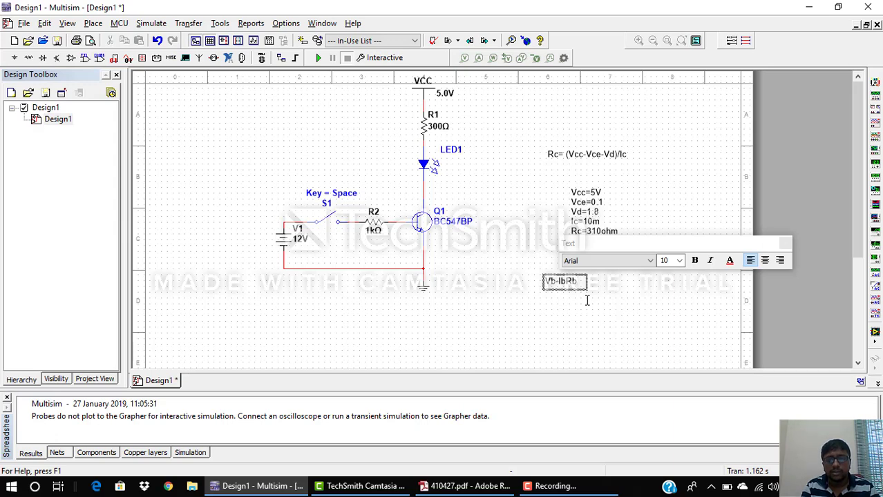
pyautogui.write('-')
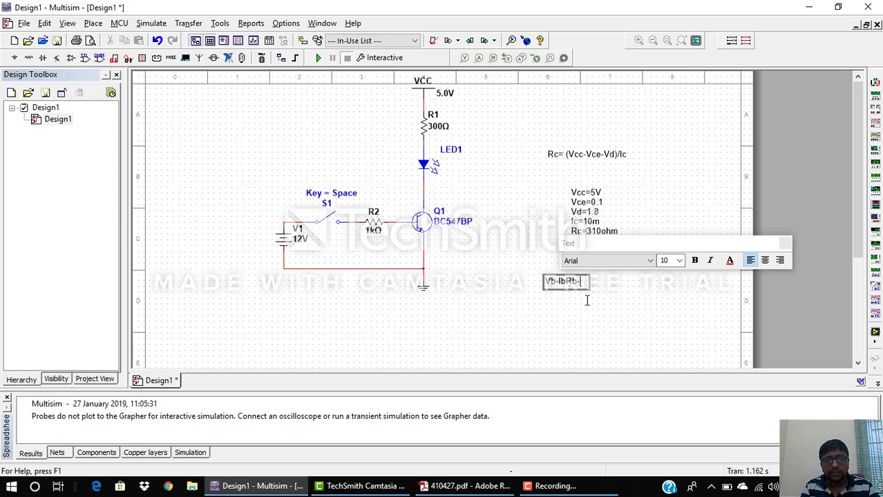
pyautogui.write('Vbe=0')
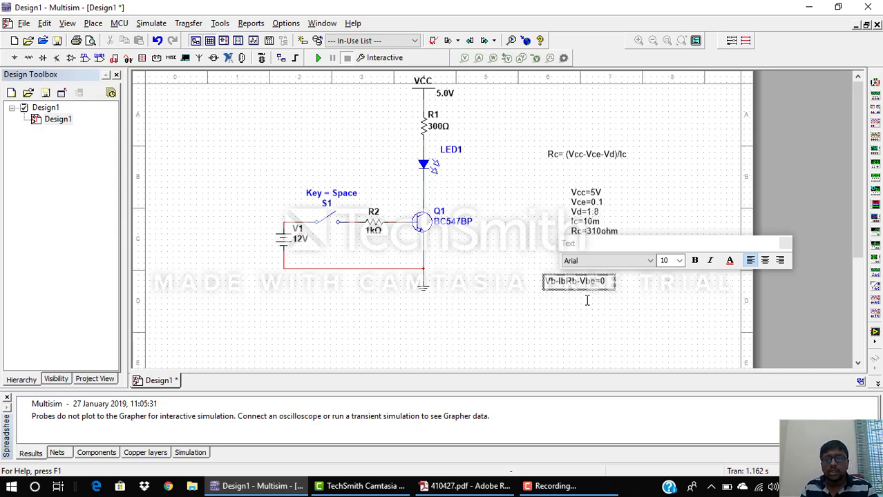
pyautogui.click(650, 305)
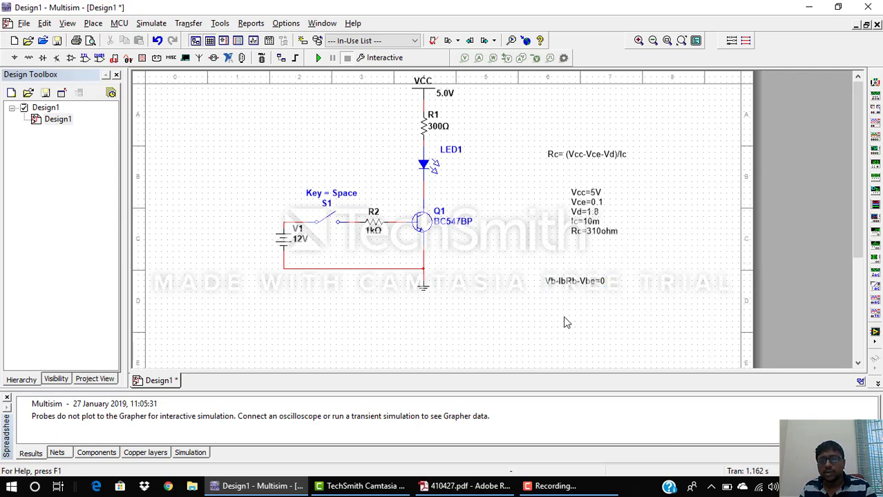
pyautogui.moveTo(565, 283); pyautogui.dragTo(566, 266)
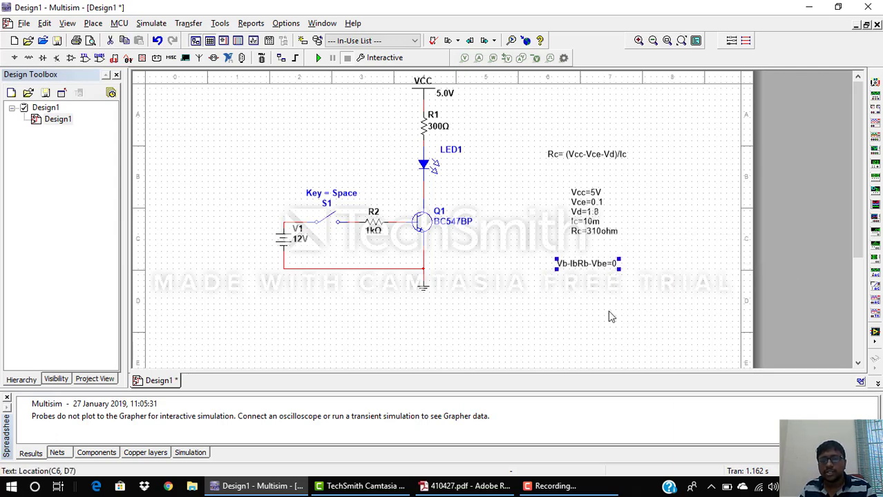
pyautogui.click(608, 311)
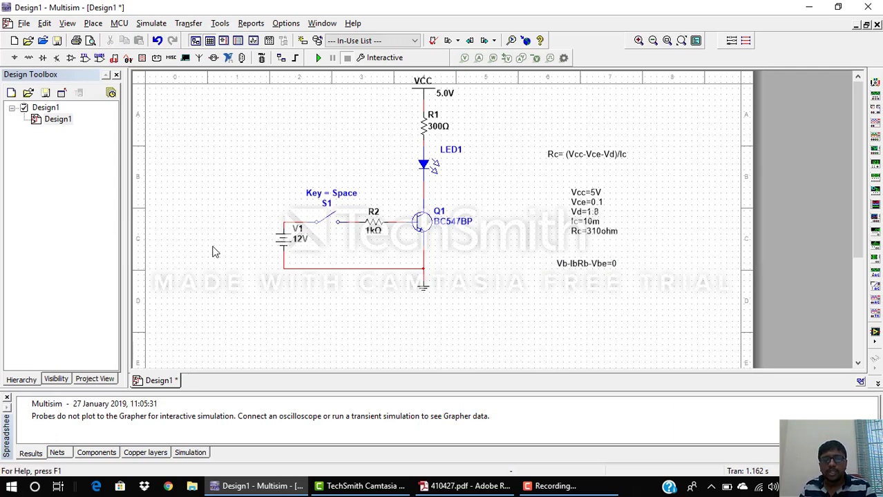
# - Set the voltage of the DC source V1 to 5 V
pyautogui.doubleClick(285, 242)
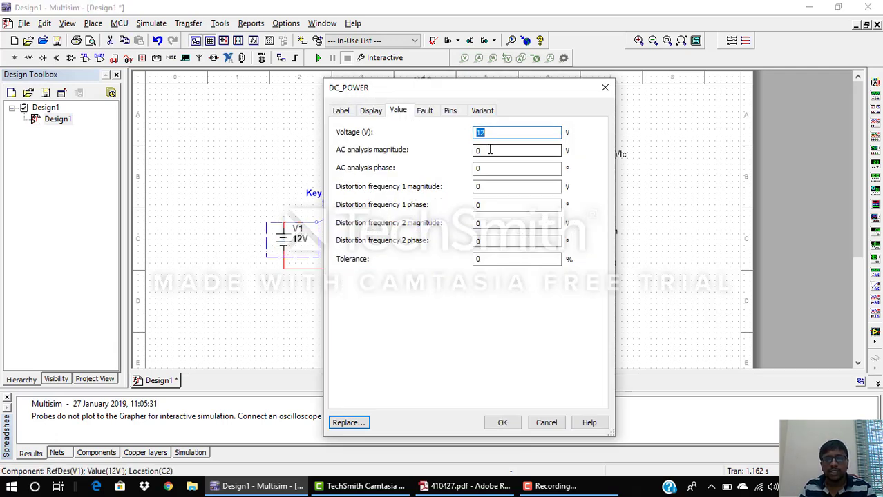
pyautogui.write('5')
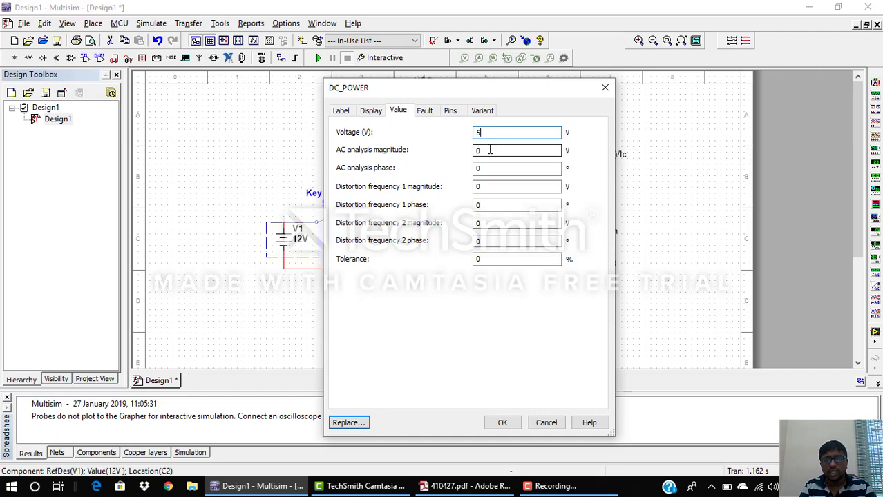
pyautogui.press('Return')
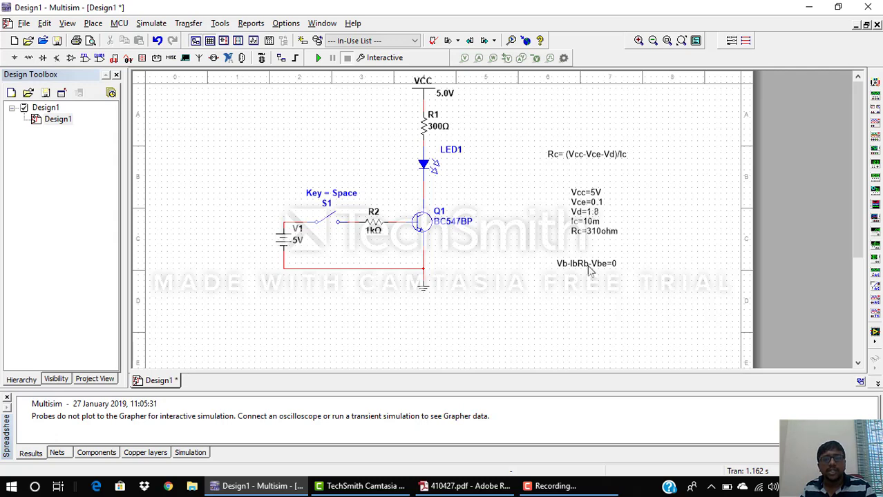
# - Place a text annotation below the base loop equation with the line "beta=Ic/Ib" and start a new line
pyautogui.click(94, 24)
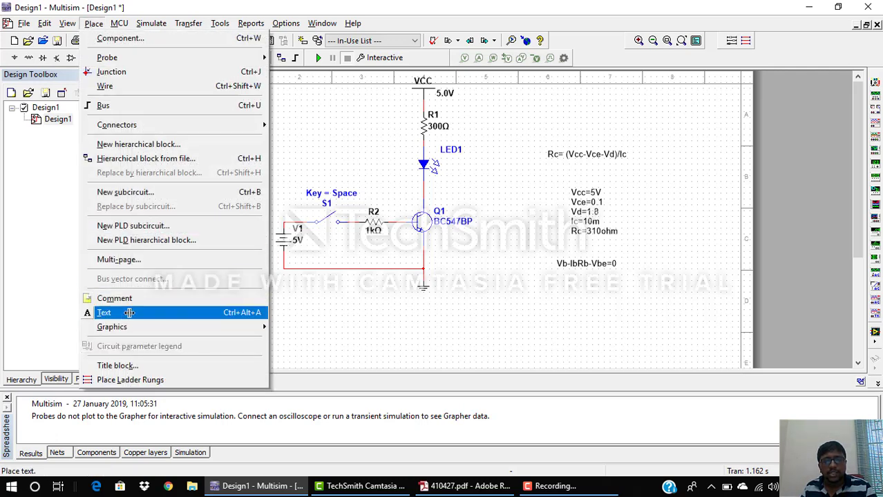
pyautogui.click(114, 312)
pyautogui.click(562, 293)
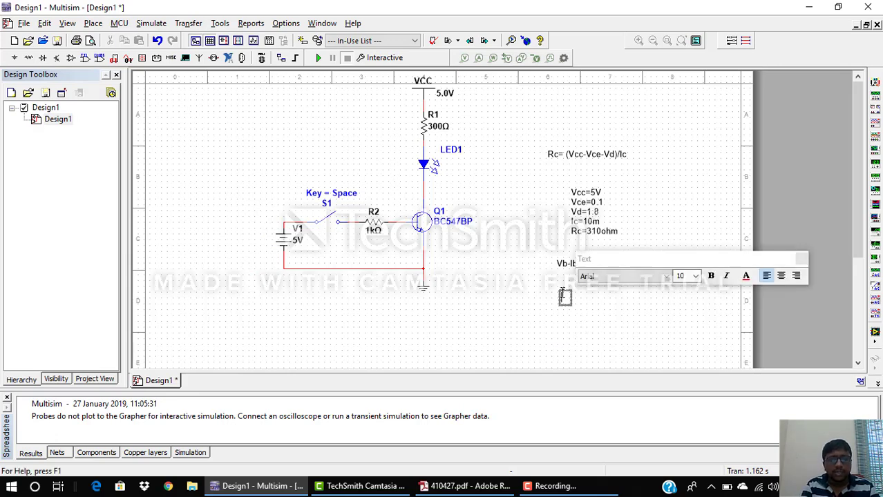
pyautogui.write('beta=')
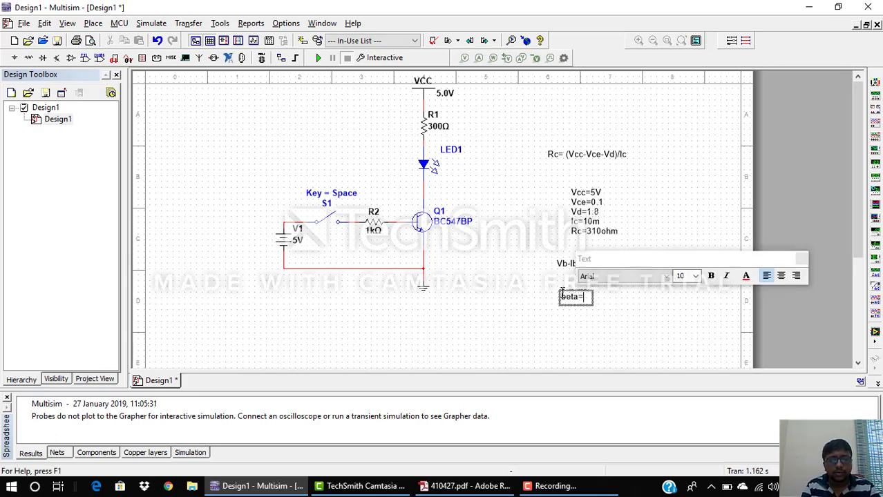
pyautogui.write('Ic/')
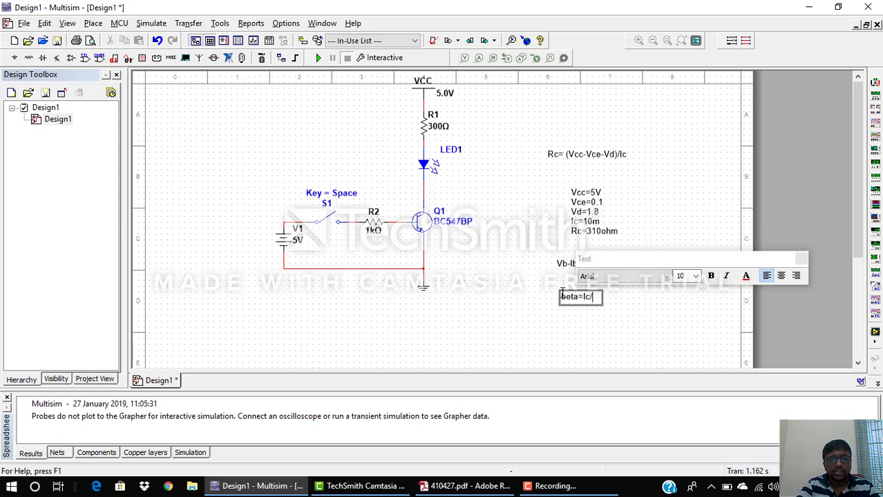
pyautogui.write('Ib')
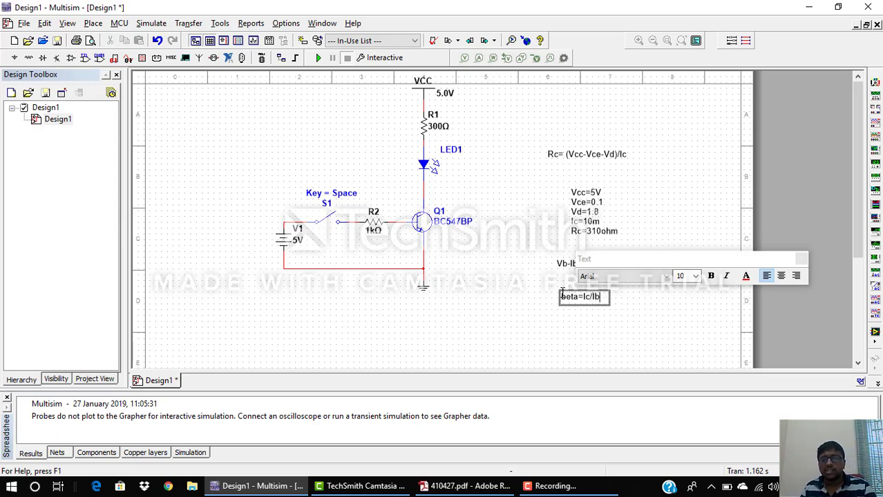
pyautogui.press('Return')
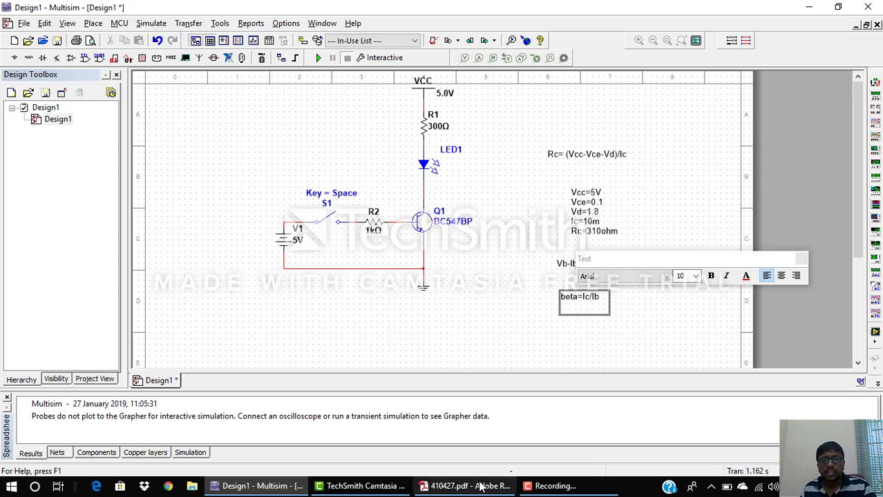
# - Switch to the datasheet 410427.pdf in Adobe Reader, look up the transistor's DC current gain (hFE), and return to Multisim
pyautogui.moveTo(474, 489)
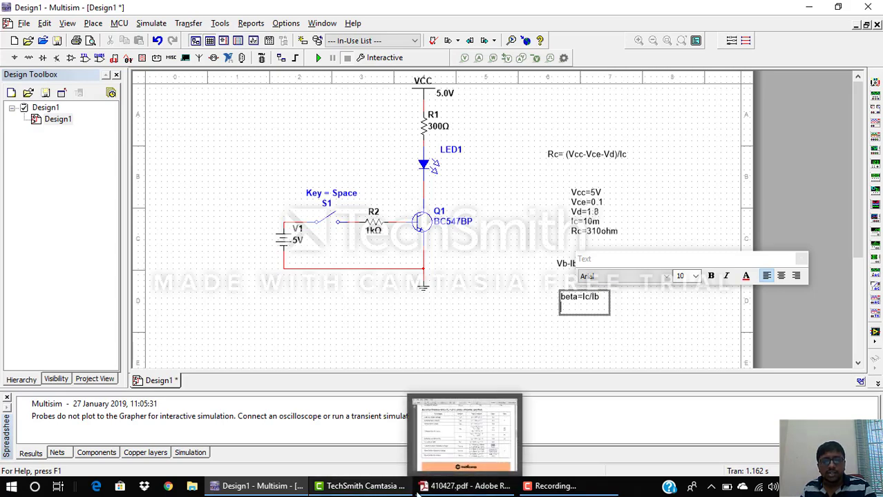
pyautogui.click(446, 488)
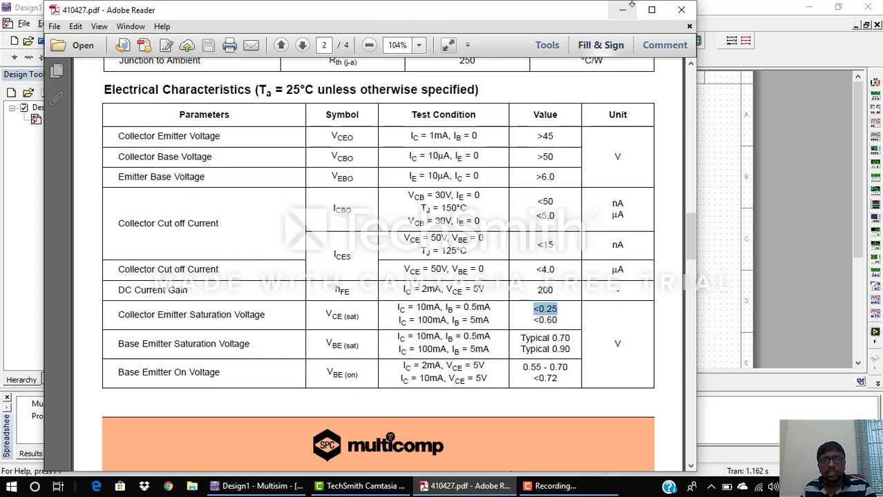
pyautogui.click(651, 9)
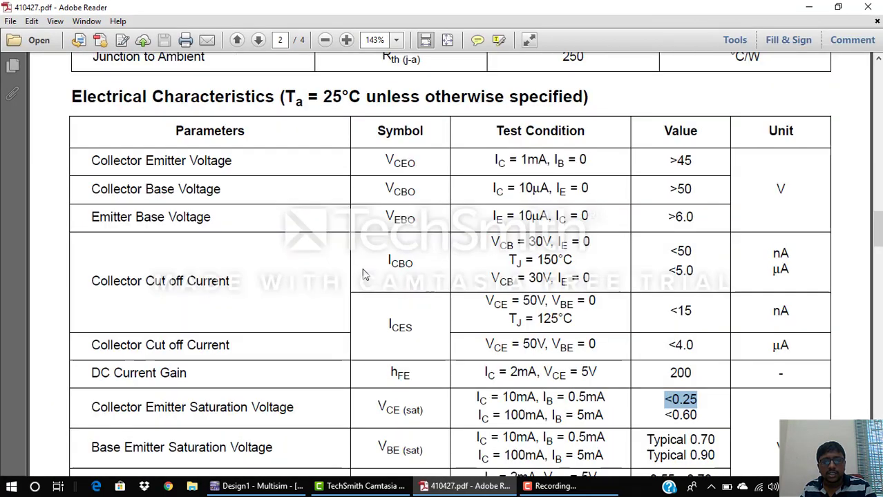
pyautogui.scroll(5, 364, 274)
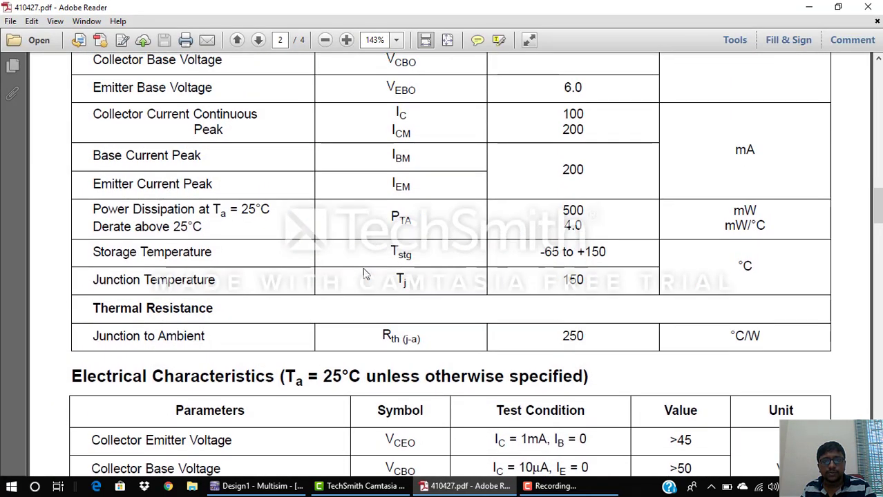
pyautogui.scroll(1, 365, 273)
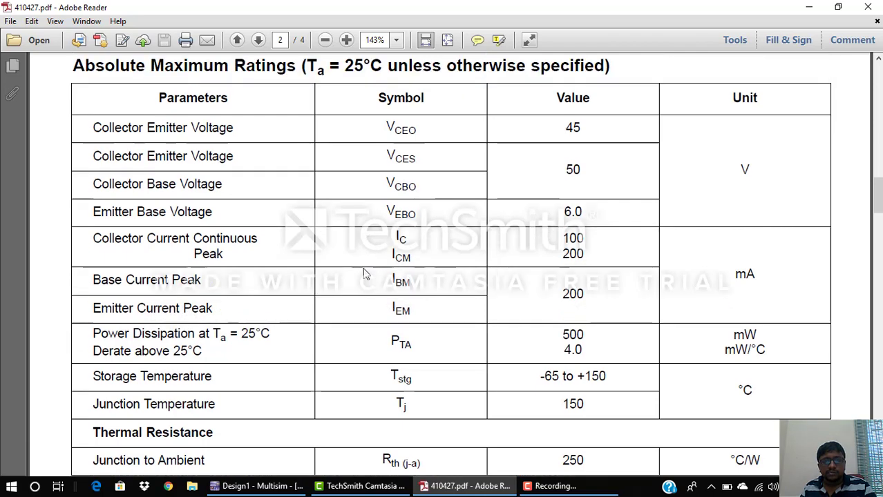
pyautogui.scroll(-2, 365, 274)
pyautogui.scroll(8, 364, 274)
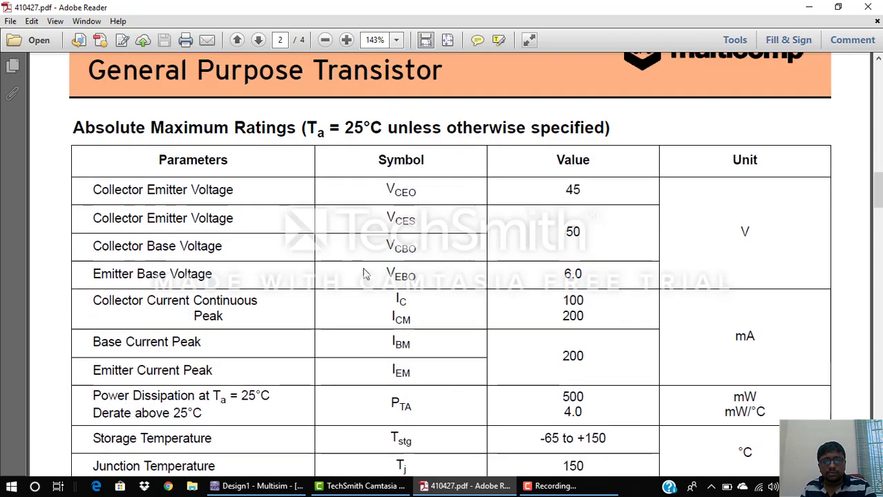
pyautogui.scroll(7, 369, 269)
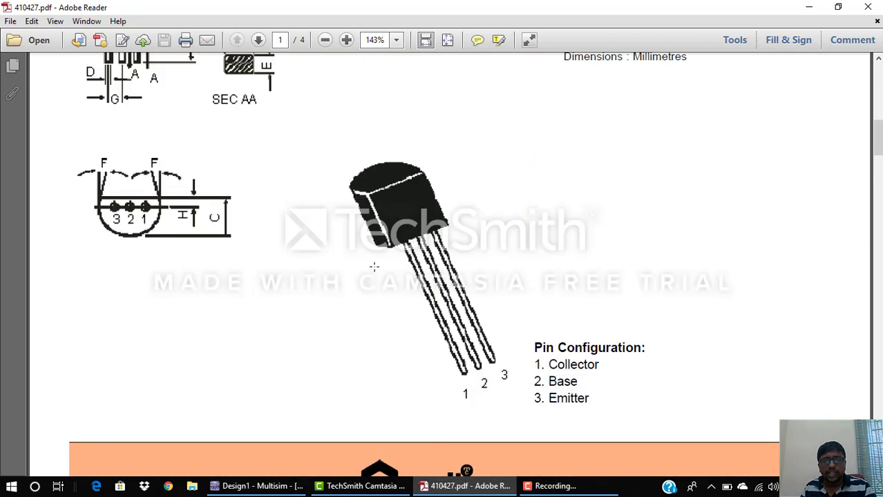
pyautogui.scroll(-13, 374, 266)
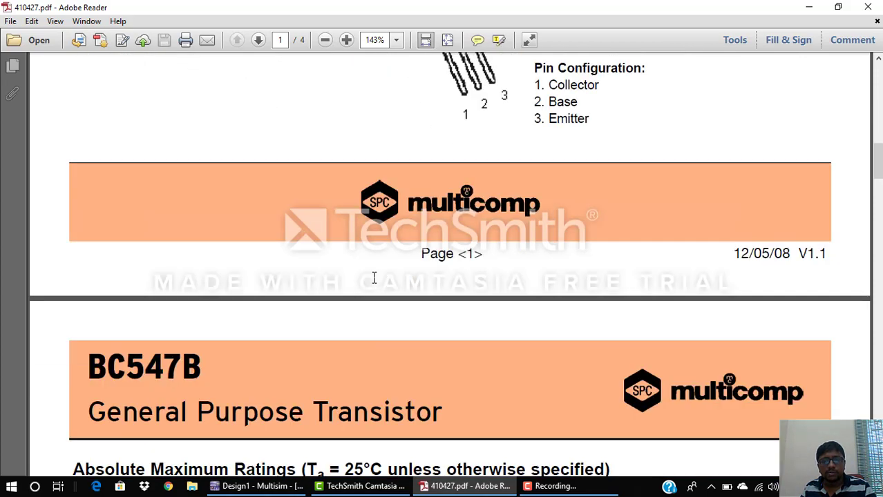
pyautogui.scroll(-7, 377, 284)
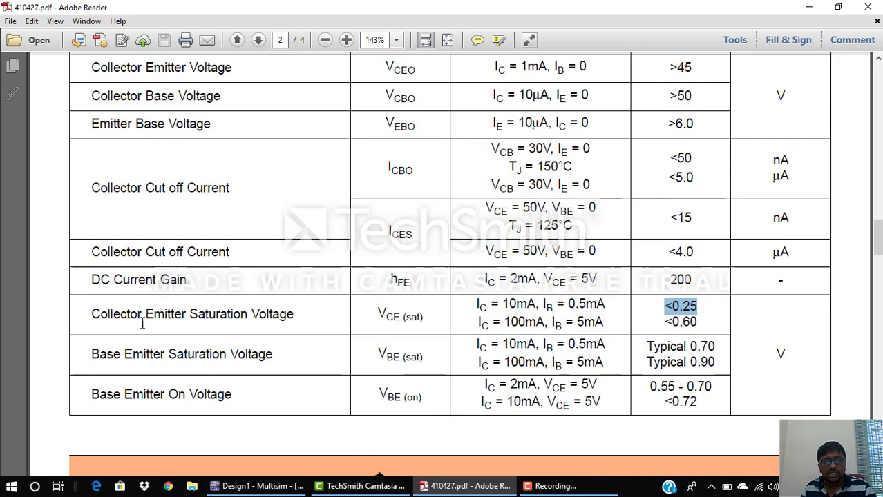
pyautogui.moveTo(91, 280); pyautogui.dragTo(292, 274)
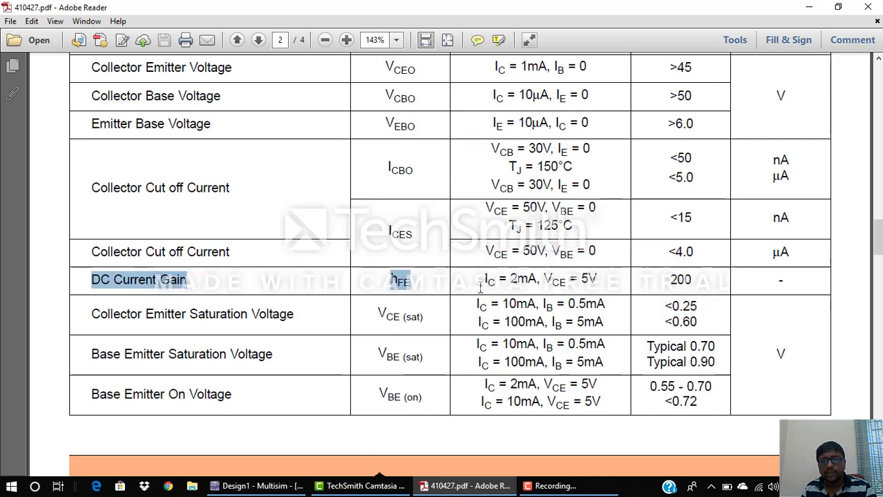
pyautogui.moveTo(666, 280); pyautogui.dragTo(692, 279)
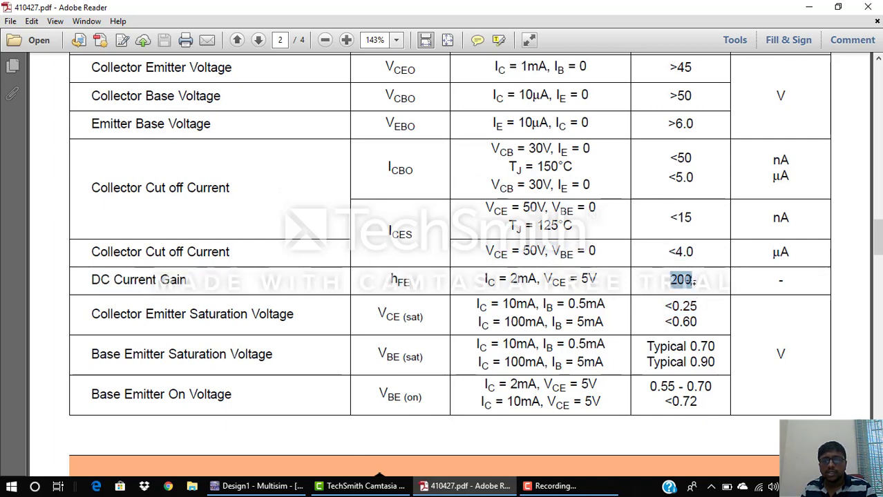
pyautogui.click(809, 7)
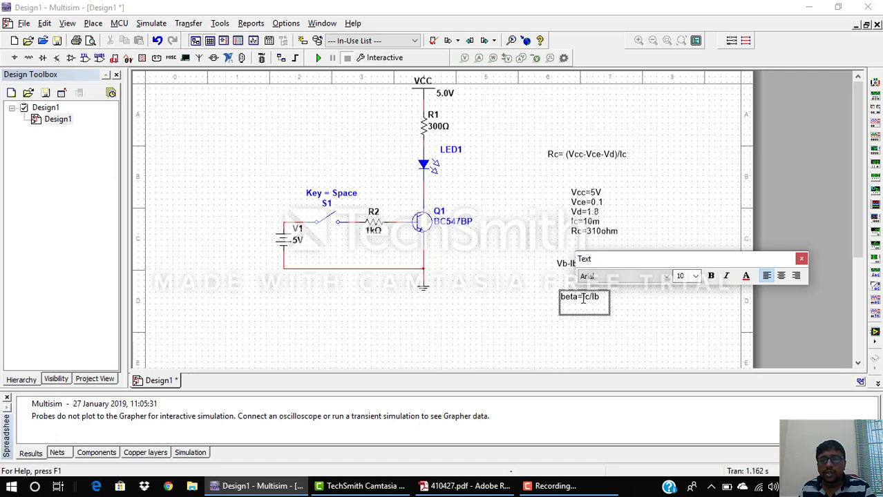
# - Add the lines "Ic=10m", "beta=200" and "Ib=50u" below "beta=Ic/Ib" in the text annotation and finish editing
pyautogui.click(607, 298)
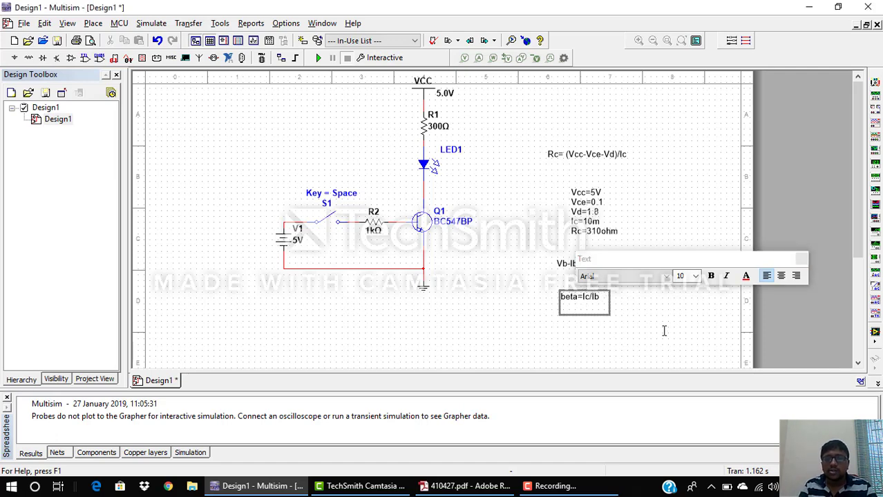
pyautogui.press('Return')
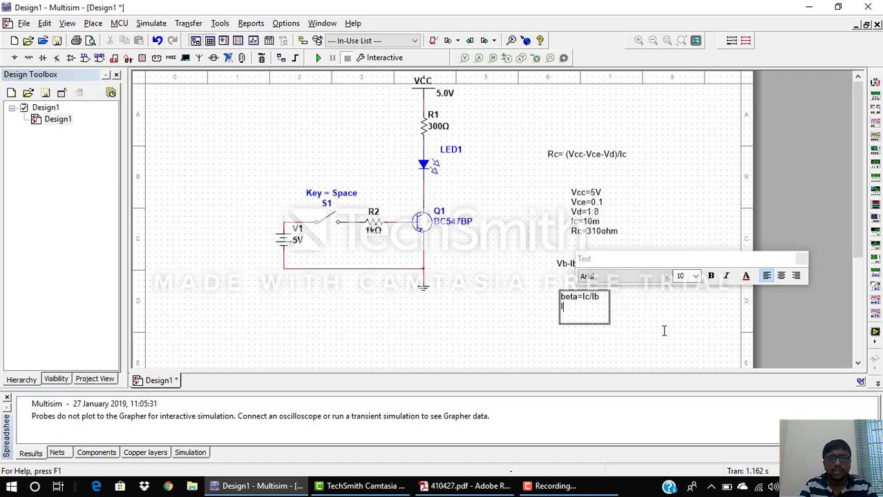
pyautogui.write('Ic=10m')
pyautogui.press('Return')
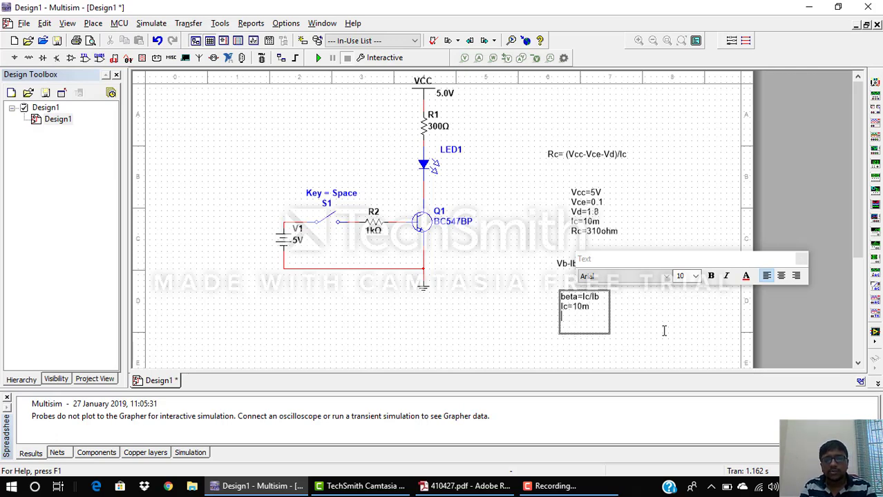
pyautogui.write('beta')
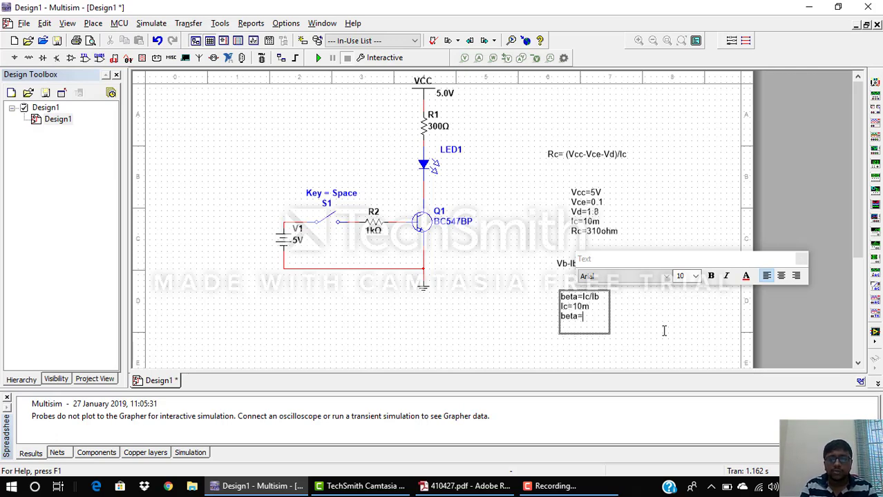
pyautogui.write('=200')
pyautogui.press('Return')
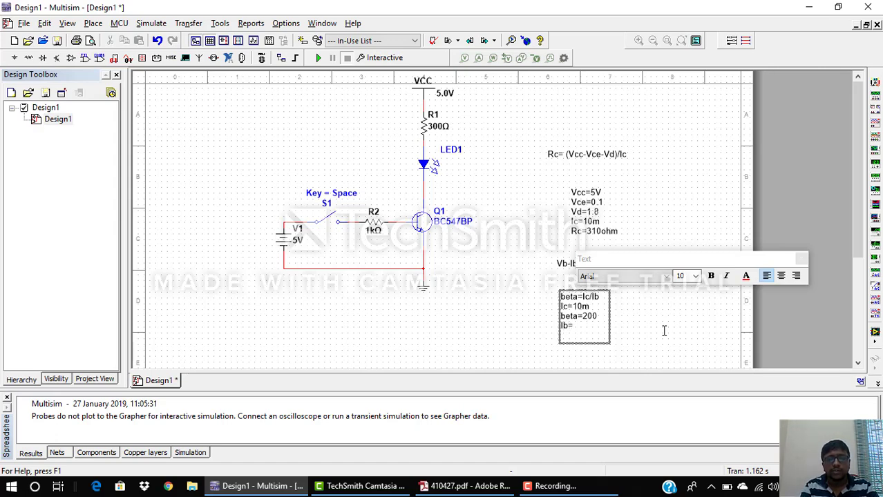
pyautogui.write('Ib=50mic')
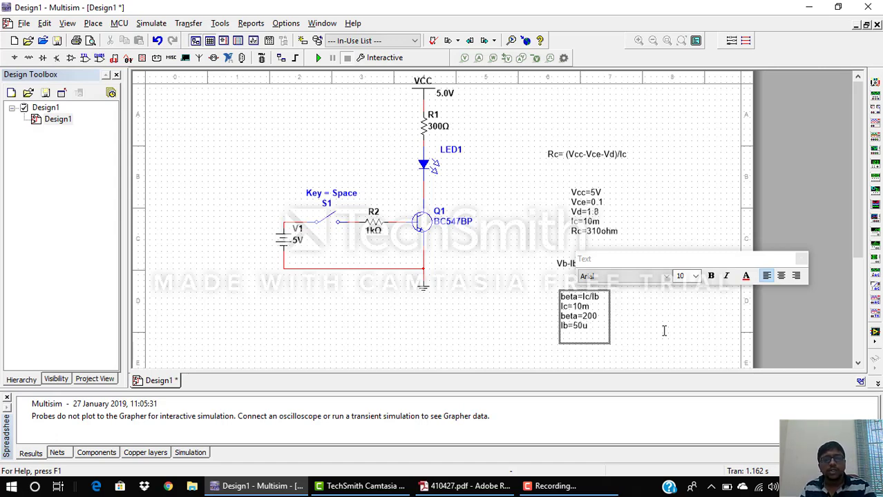
pyautogui.click(663, 331)
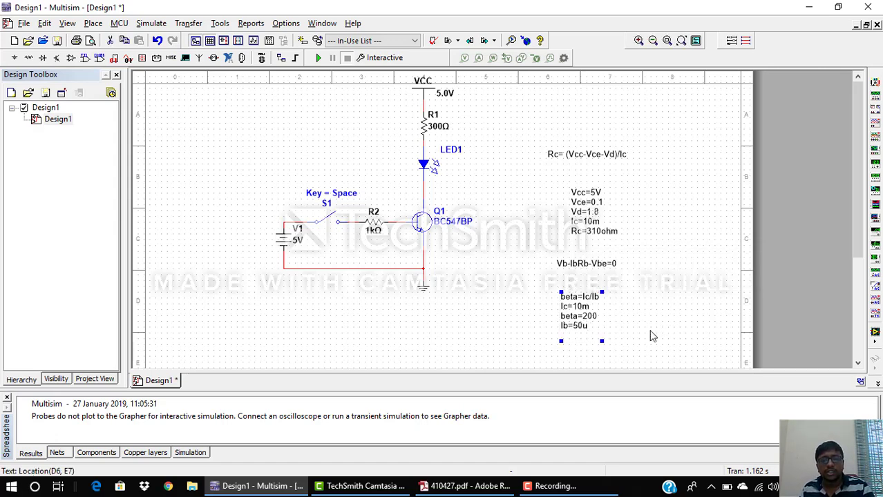
pyautogui.click(614, 341)
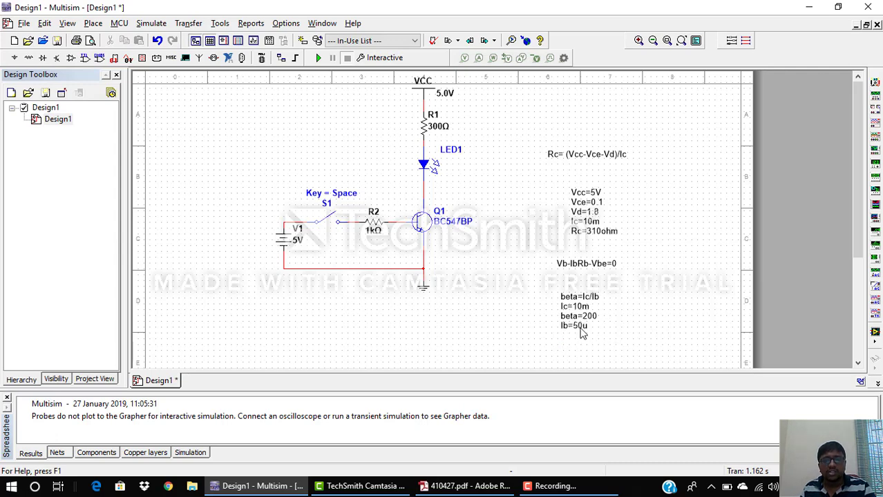
# - Reopen the beta annotation and append "Rb=86Kohm" at its end, separated from the Ib value by a blank line
pyautogui.click(565, 267)
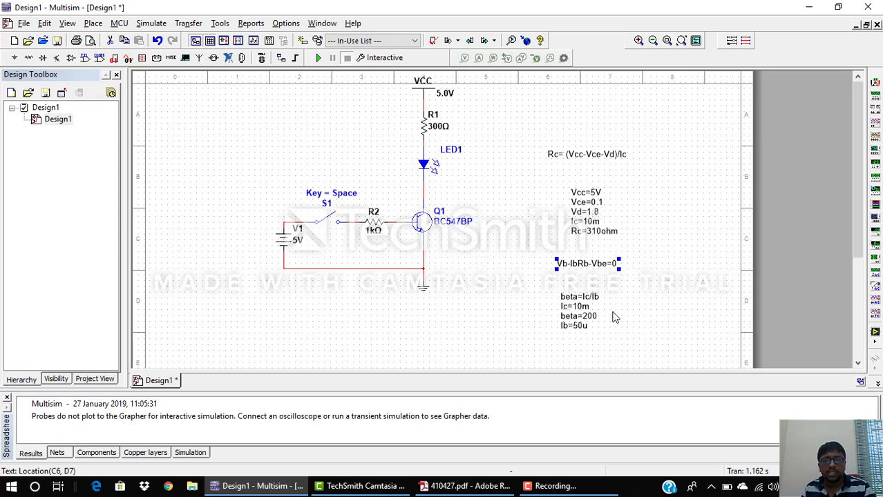
pyautogui.click(565, 351)
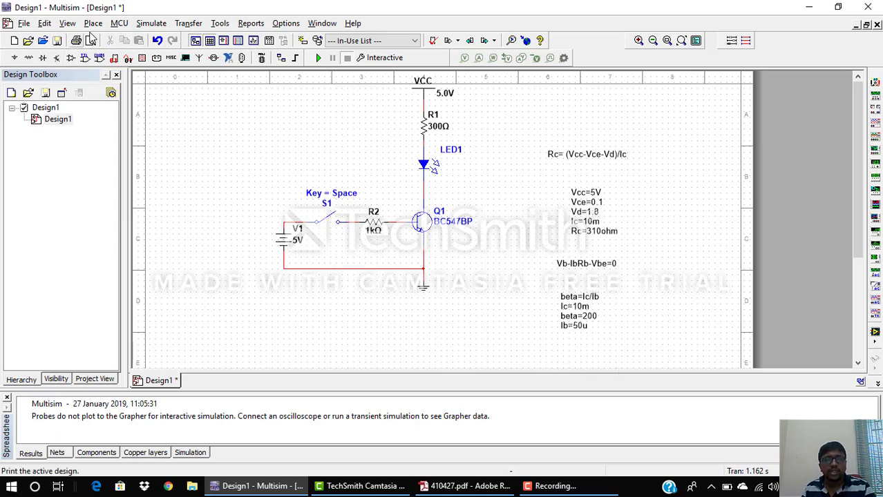
pyautogui.click(590, 325)
pyautogui.doubleClick(589, 326)
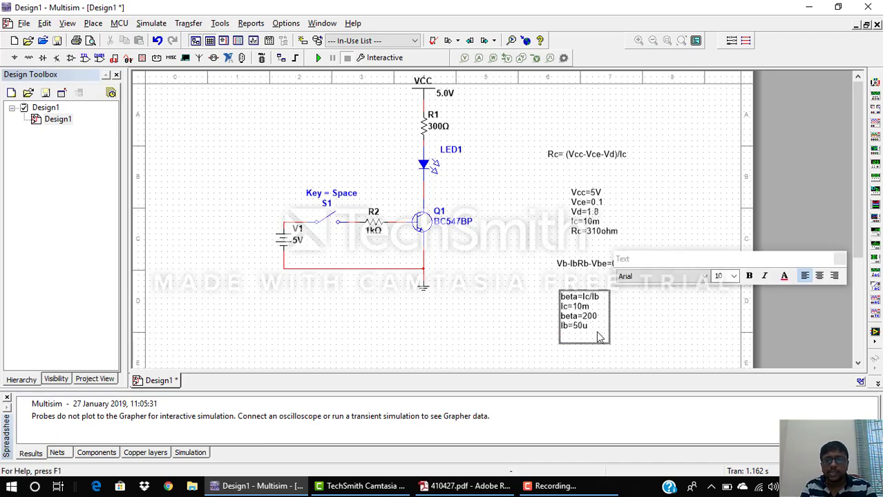
pyautogui.press('Return')
pyautogui.press('Return')
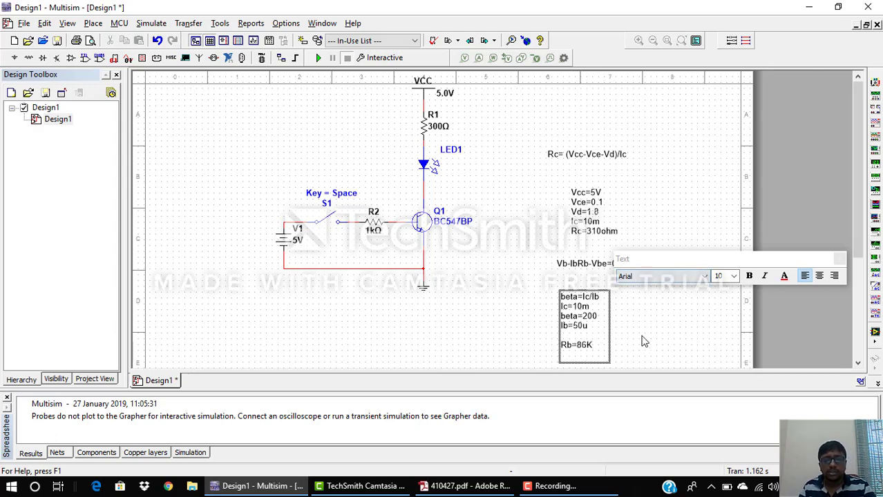
pyautogui.write('hm')
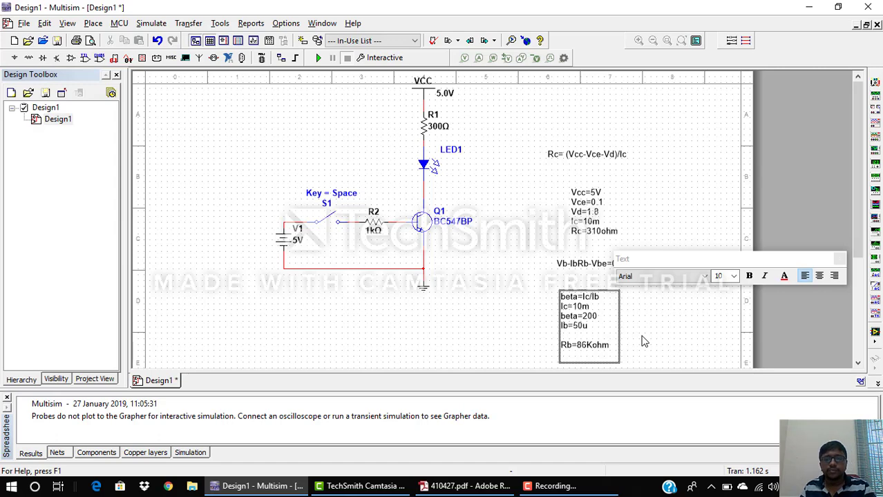
pyautogui.press('Escape')
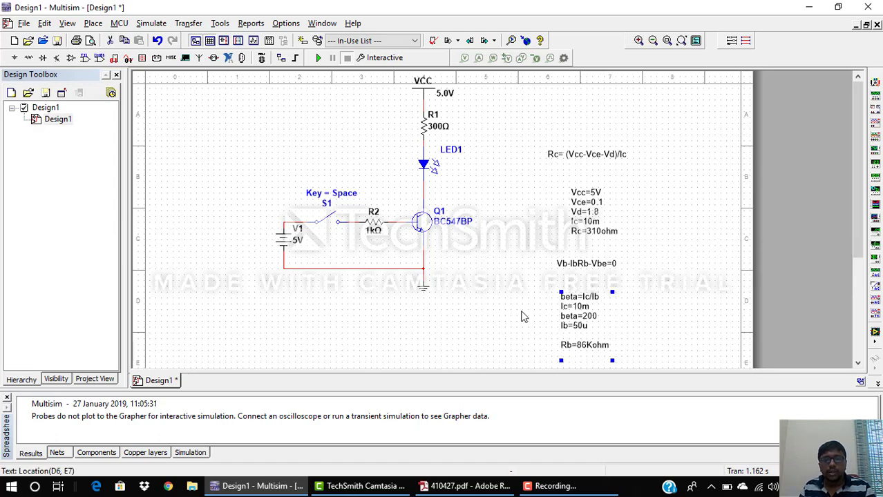
# - Set the resistance of base resistor R2 to 86k
pyautogui.doubleClick(368, 225)
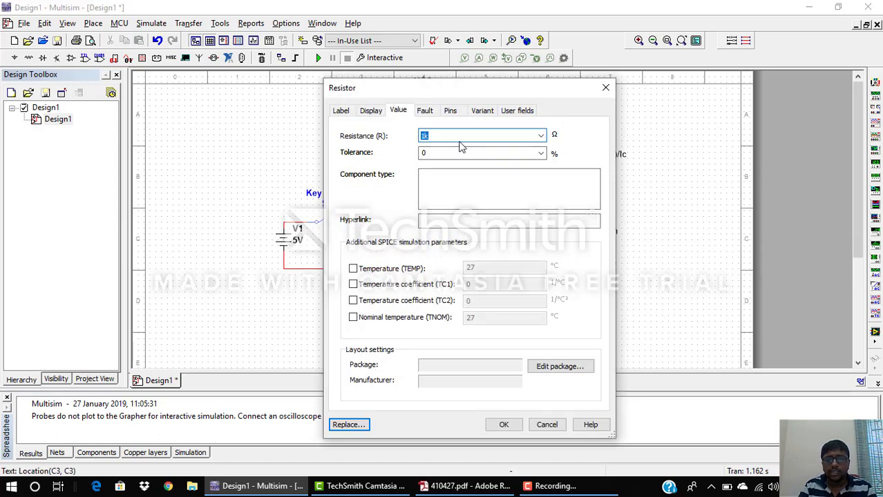
pyautogui.write('86k')
pyautogui.press('Return')
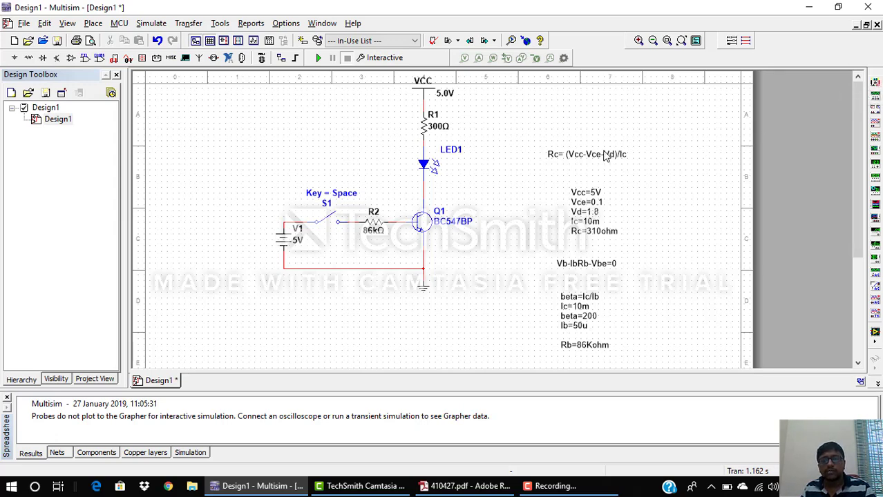
# - Place one multimeter beside resistor R1 and a second one above switch S1
pyautogui.click(875, 85)
pyautogui.click(481, 123)
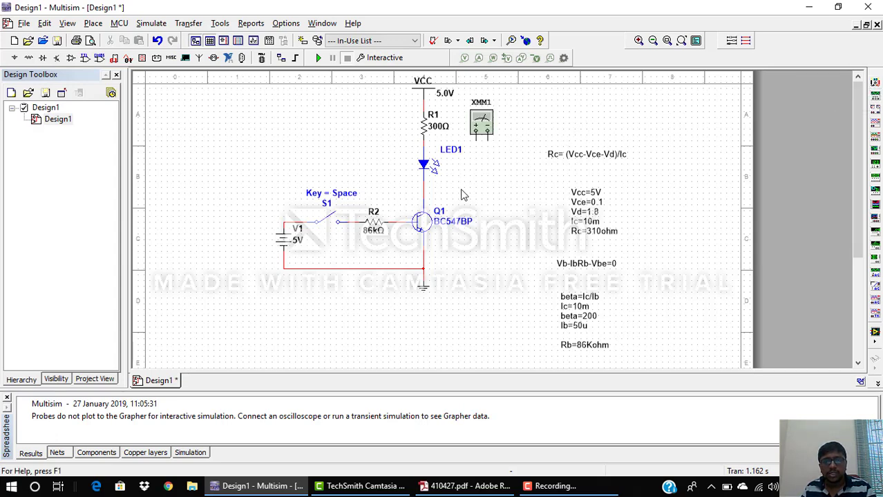
pyautogui.click(875, 85)
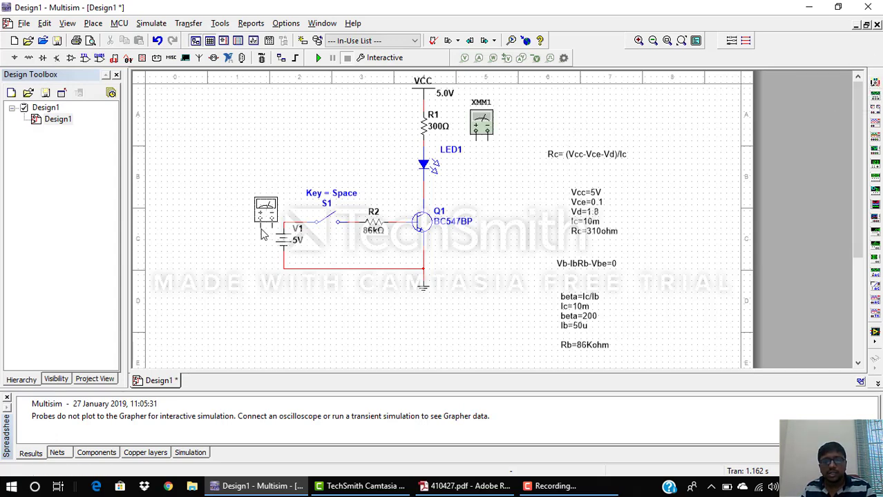
pyautogui.click(305, 181)
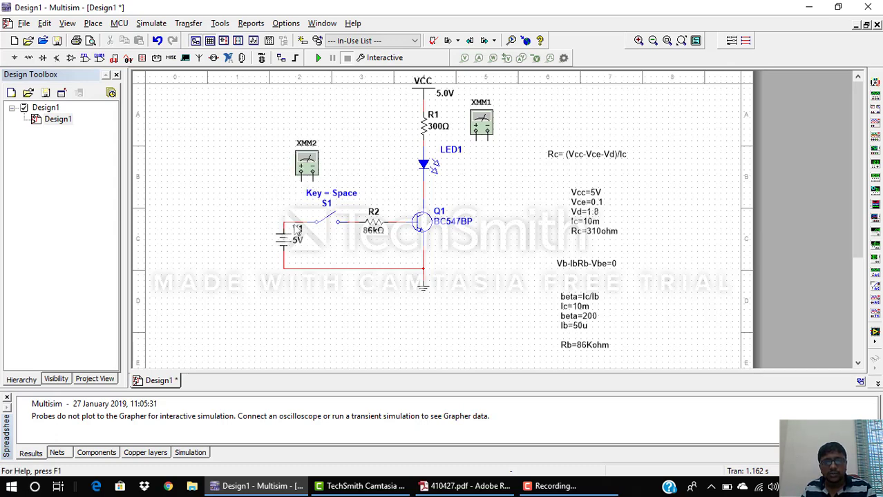
# - Replace the wire between source V1 and switch S1 with multimeter XMM2 connected in series, positive terminal to V1
pyautogui.click(295, 228)
pyautogui.click(291, 210)
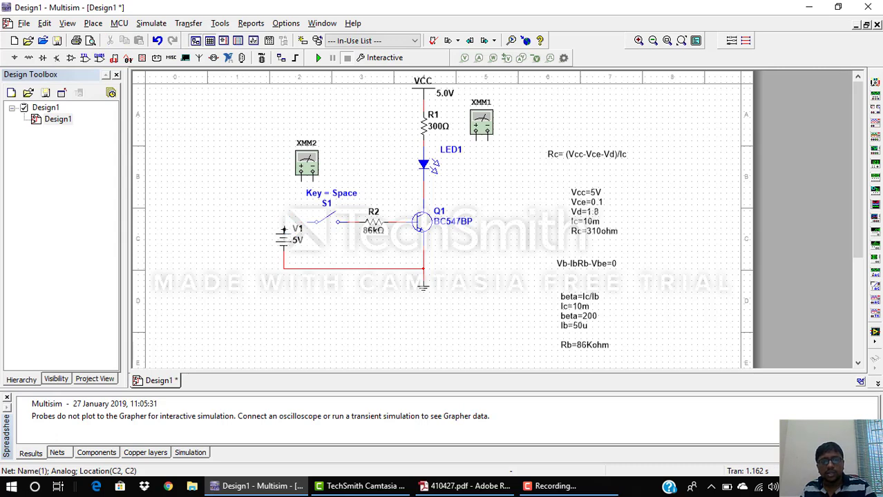
pyautogui.moveTo(284, 218); pyautogui.dragTo(304, 181)
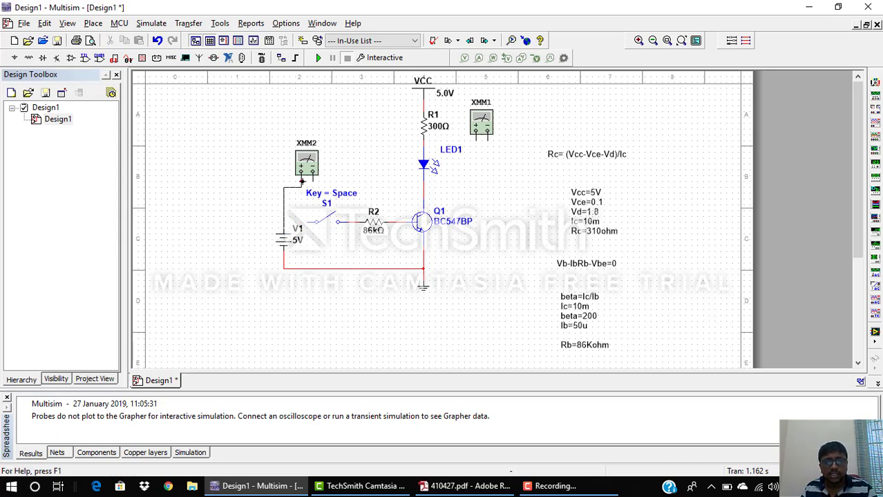
pyautogui.click(312, 181)
pyautogui.click(308, 222)
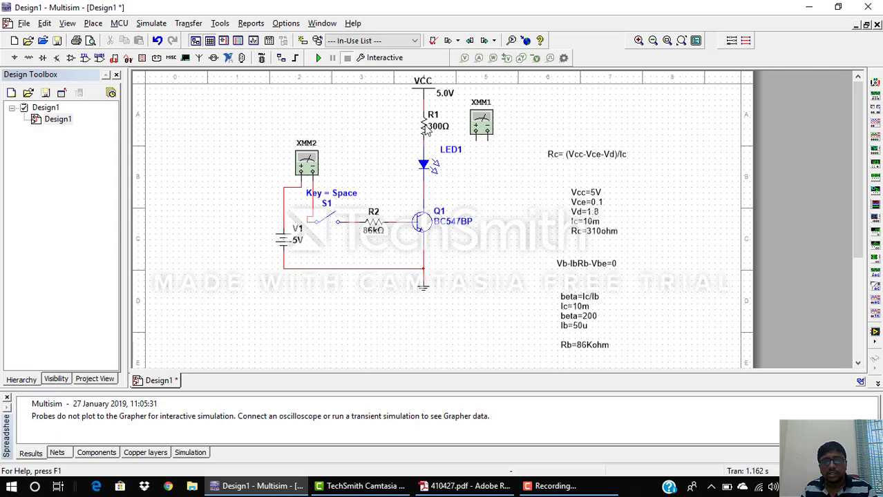
# - Shift LED1 down slightly and replace the wire between R1 and LED1 with multimeter XMM1 connected in series, positive terminal to R1
pyautogui.click(428, 174)
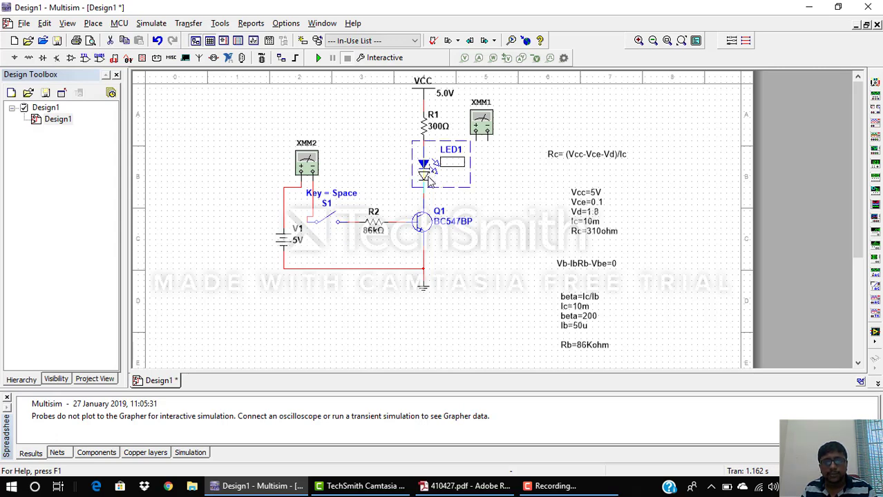
pyautogui.moveTo(429, 180); pyautogui.dragTo(429, 190)
pyautogui.click(430, 160)
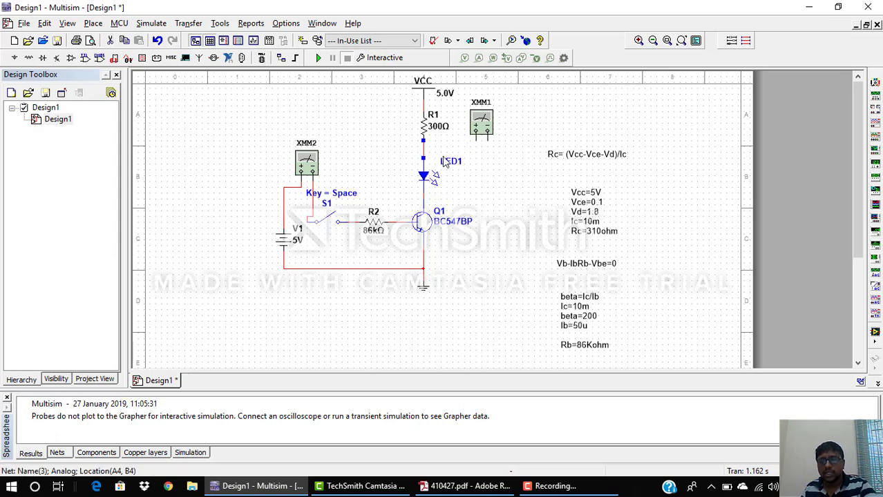
pyautogui.click(475, 137)
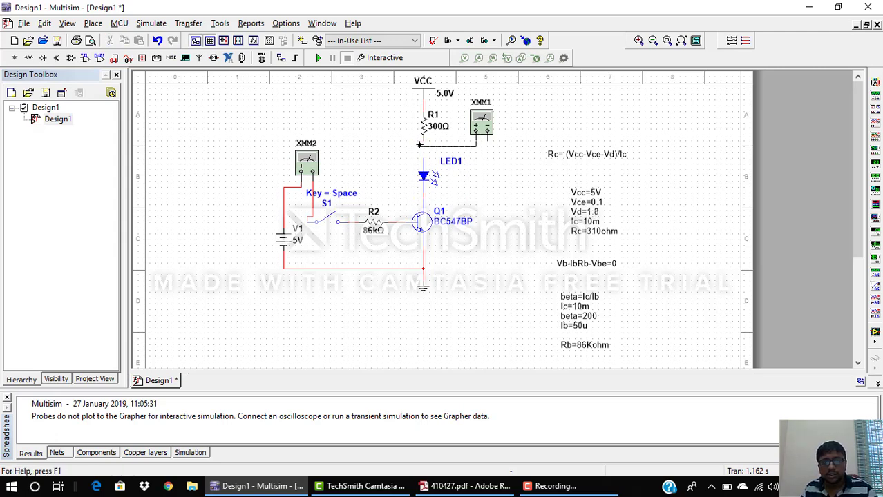
pyautogui.click(423, 139)
pyautogui.click(425, 159)
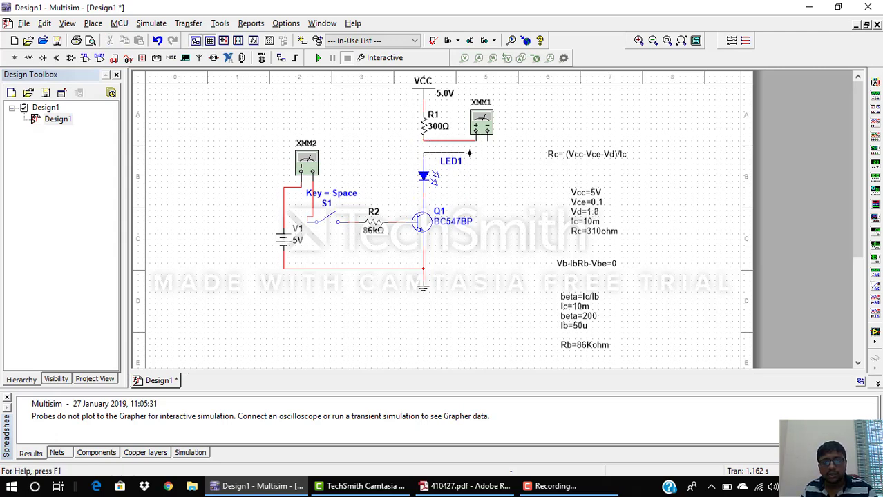
pyautogui.click(487, 140)
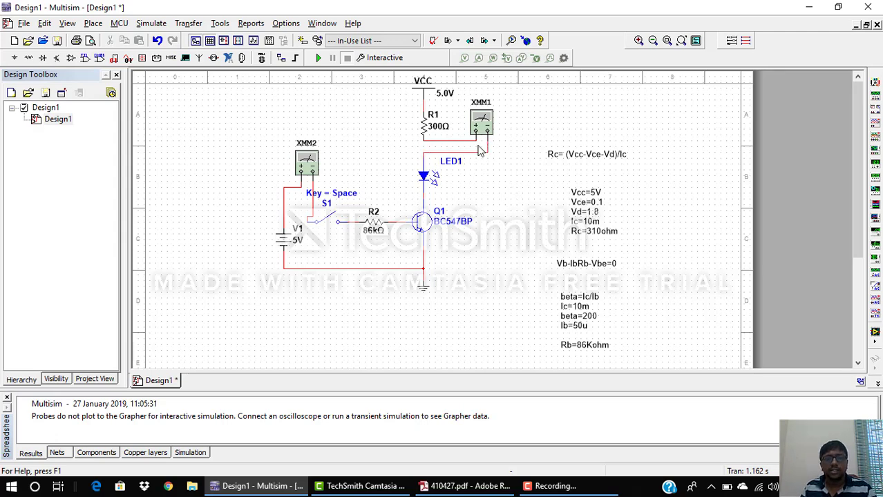
# - Open the XMM2 and XMM1 multimeter displays, position them clear of the circuit, and set both to measure current (A)
pyautogui.doubleClick(308, 161)
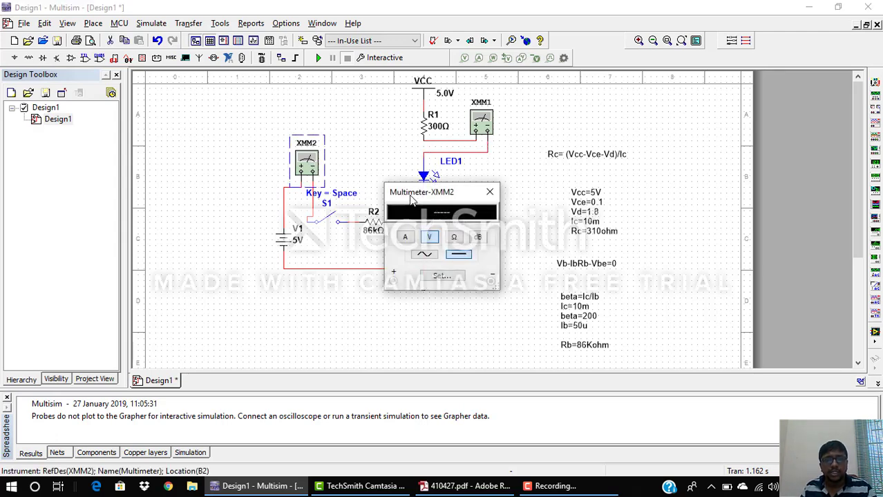
pyautogui.moveTo(411, 195); pyautogui.dragTo(182, 108)
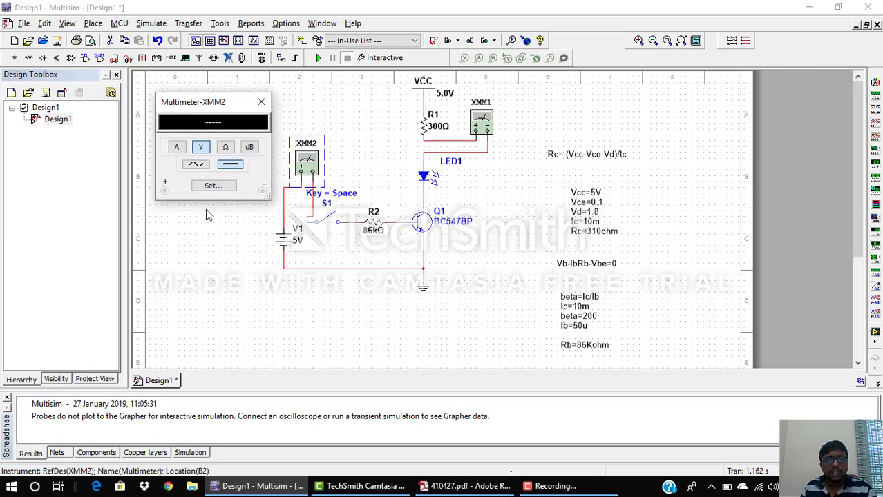
pyautogui.click(176, 152)
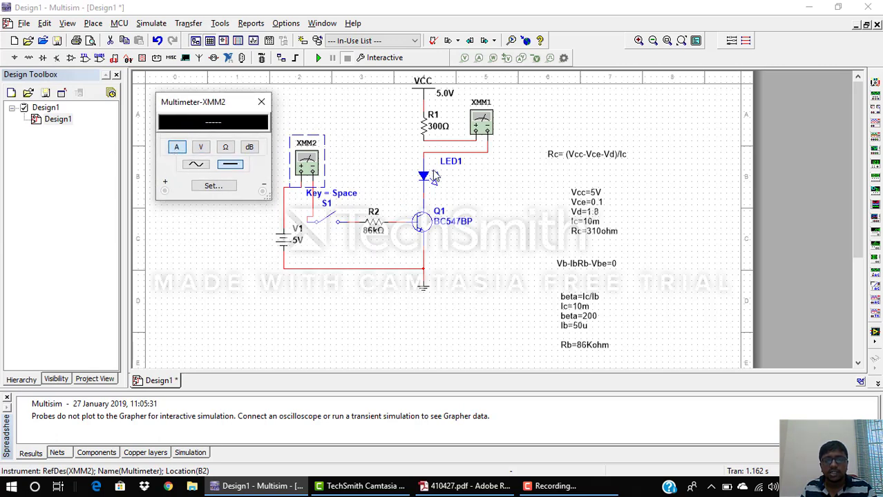
pyautogui.click(487, 123)
pyautogui.doubleClick(487, 123)
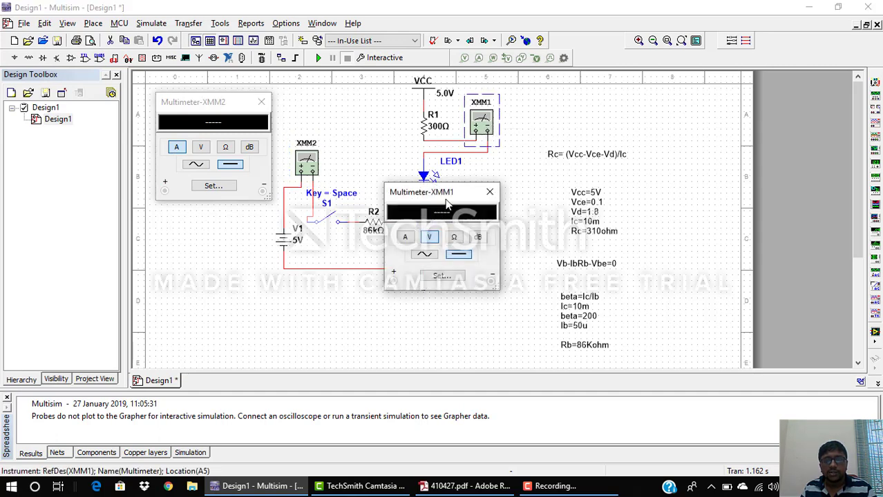
pyautogui.moveTo(475, 204); pyautogui.dragTo(692, 111)
pyautogui.click(657, 152)
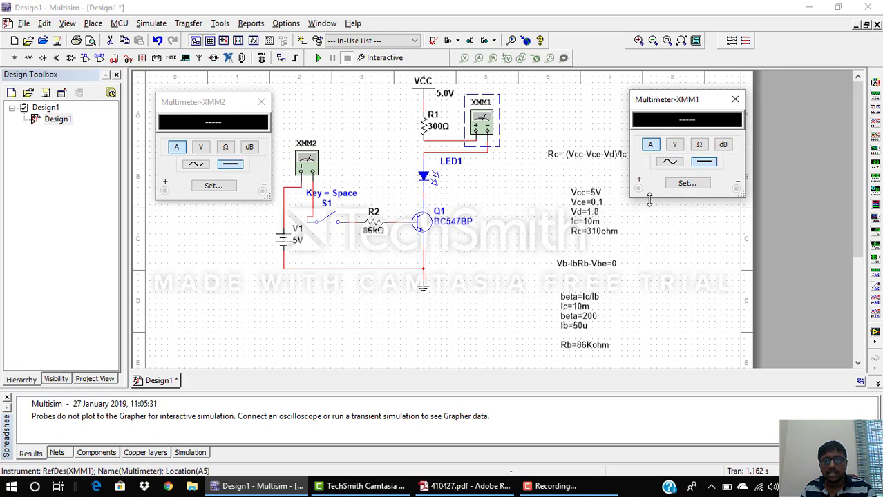
pyautogui.click(705, 241)
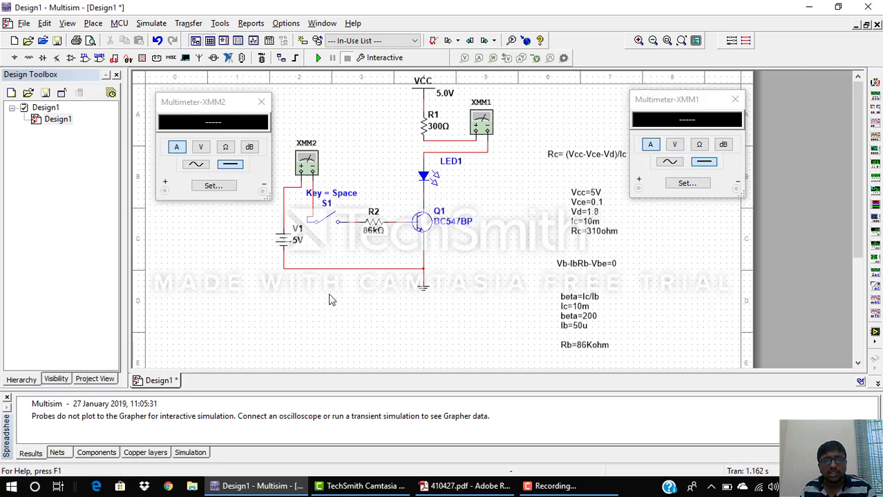
# - Run the interactive simulation and close switch S1 to drive the transistor and read the base and collector currents
pyautogui.click(317, 59)
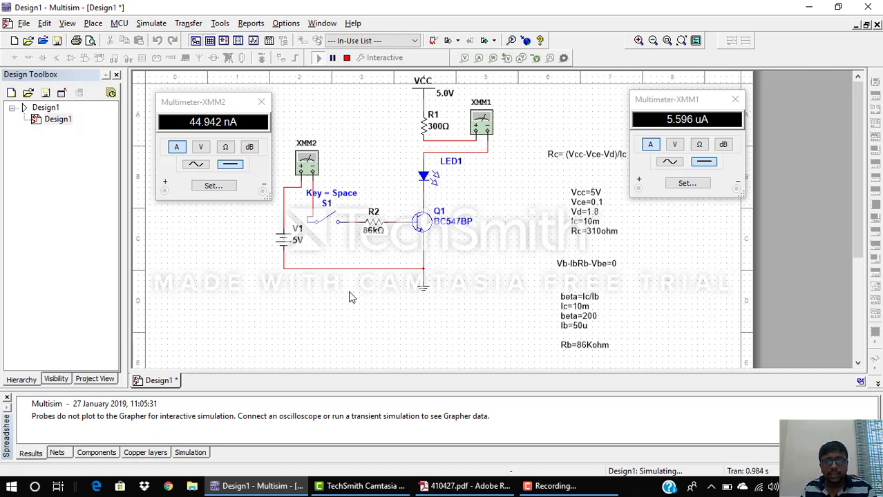
pyautogui.click(331, 219)
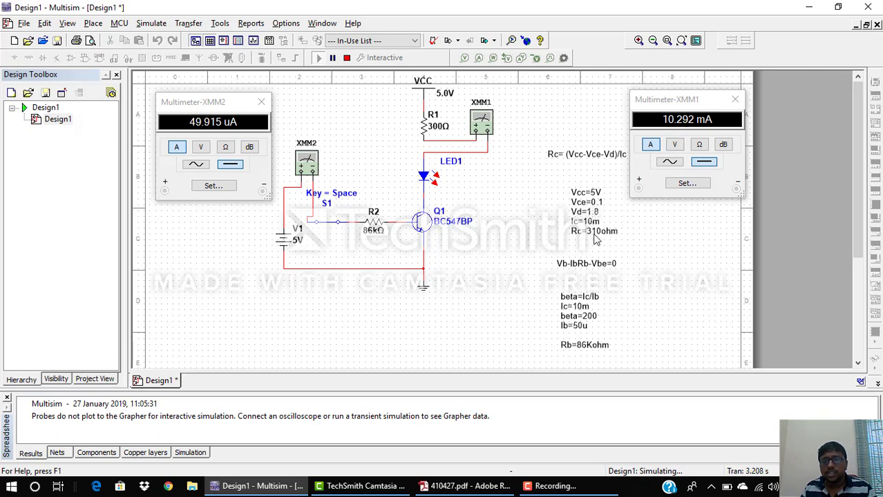
# - Compare the calculated collector and base currents with the multimeter readings, opening, reclosing and reopening switch S1 to check both LED states
pyautogui.click(592, 231)
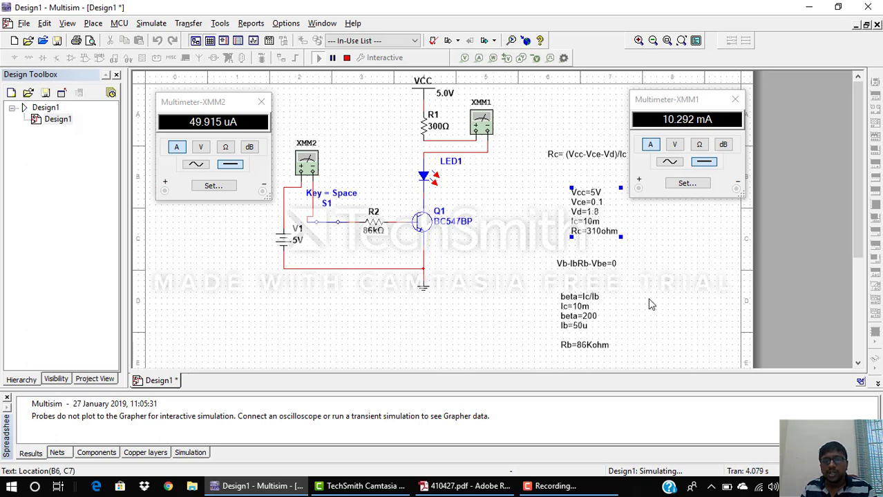
pyautogui.click(572, 308)
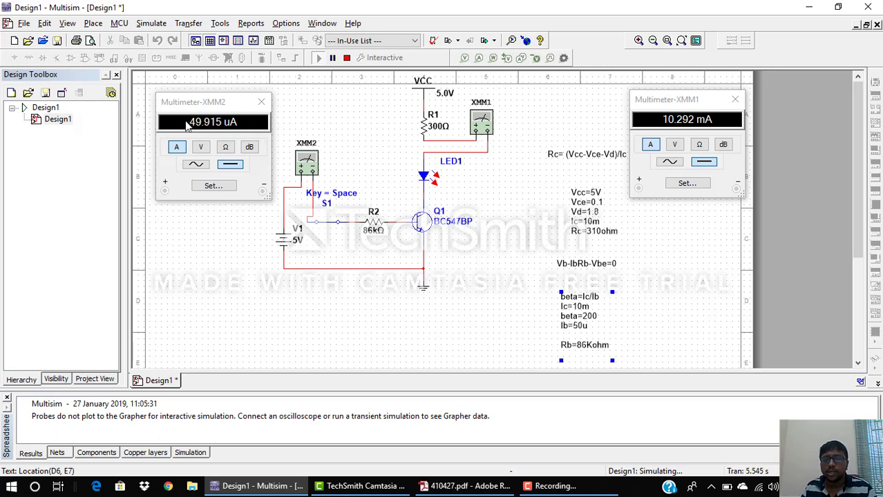
pyautogui.click(326, 221)
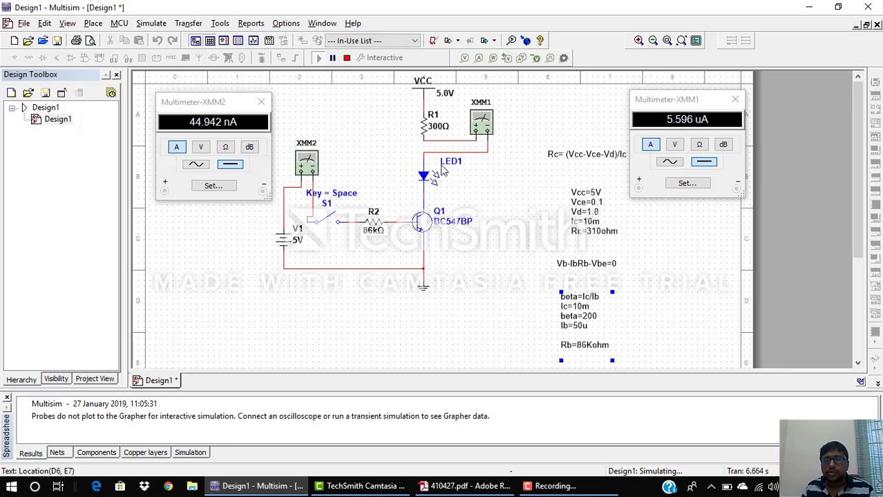
pyautogui.click(336, 220)
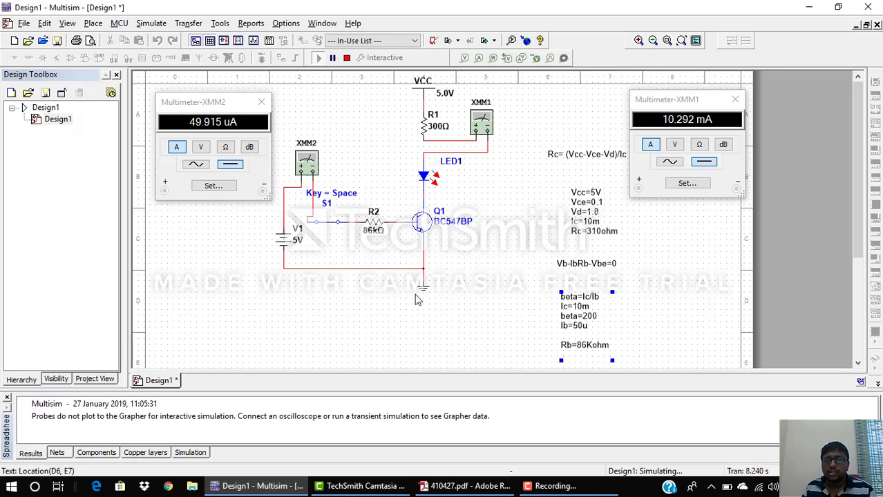
pyautogui.click(325, 221)
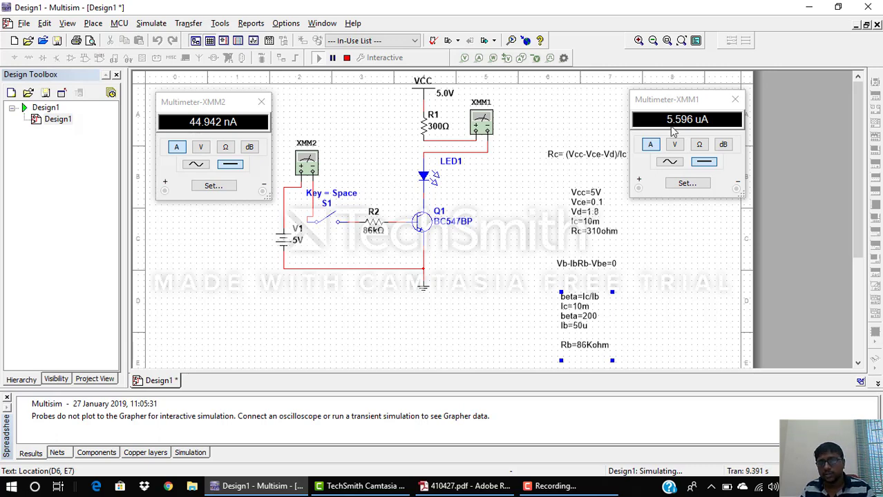
# - Stop the interactive simulation, close the XMM1 and XMM2 multimeter displays, and clear the selection on the schematic
pyautogui.click(735, 99)
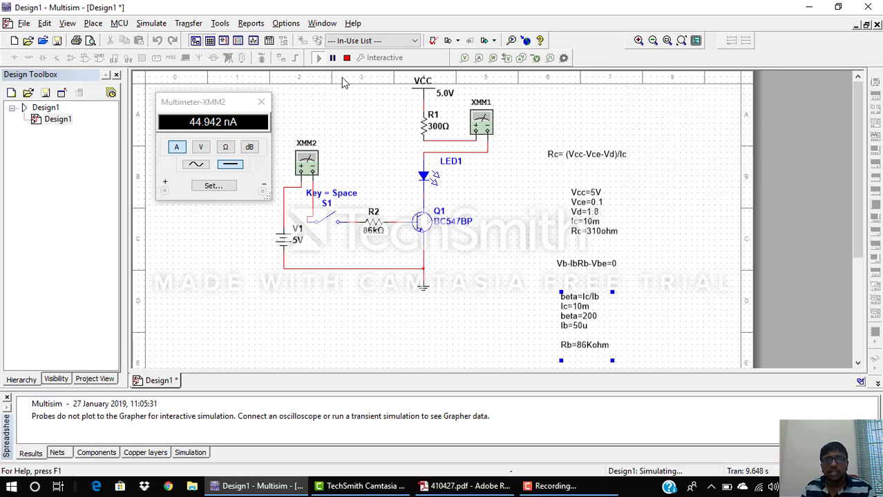
pyautogui.click(347, 57)
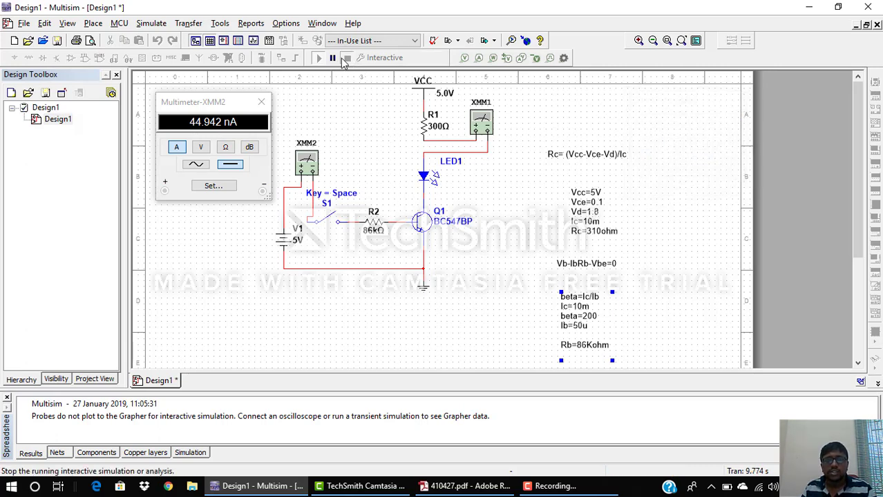
pyautogui.click(261, 102)
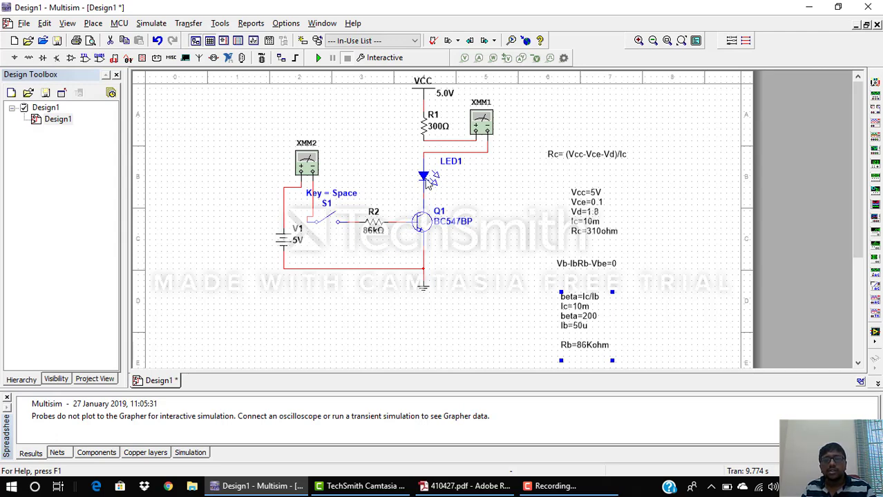
pyautogui.click(500, 199)
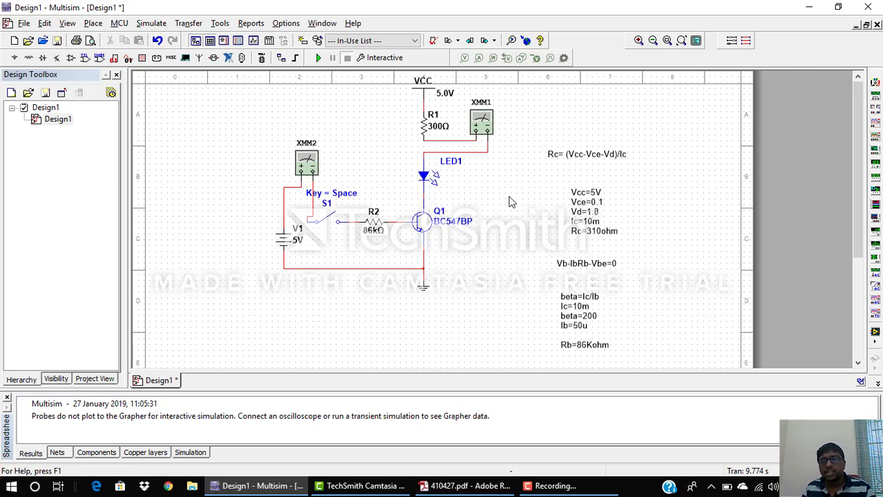